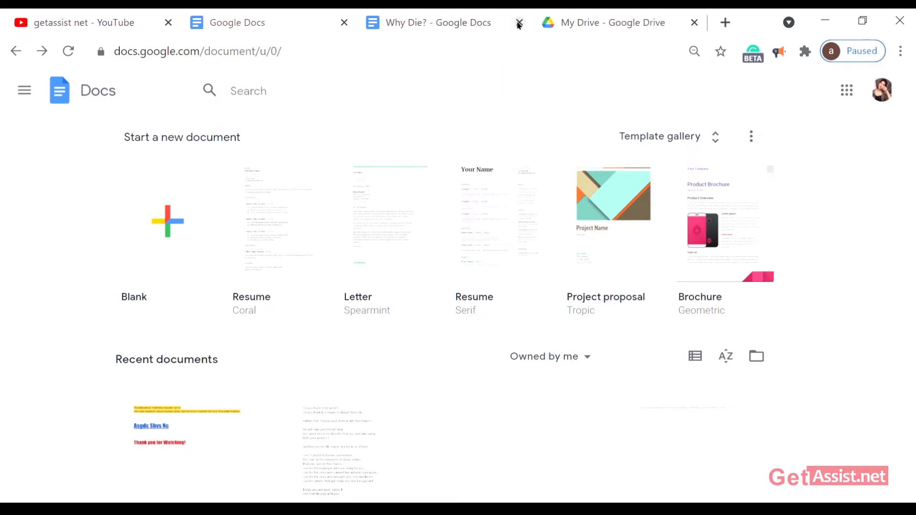
Close the Why Die? document, switch from Google Docs to Google Sheets and look through the list of earlier spreadsheets.
click(519, 23)
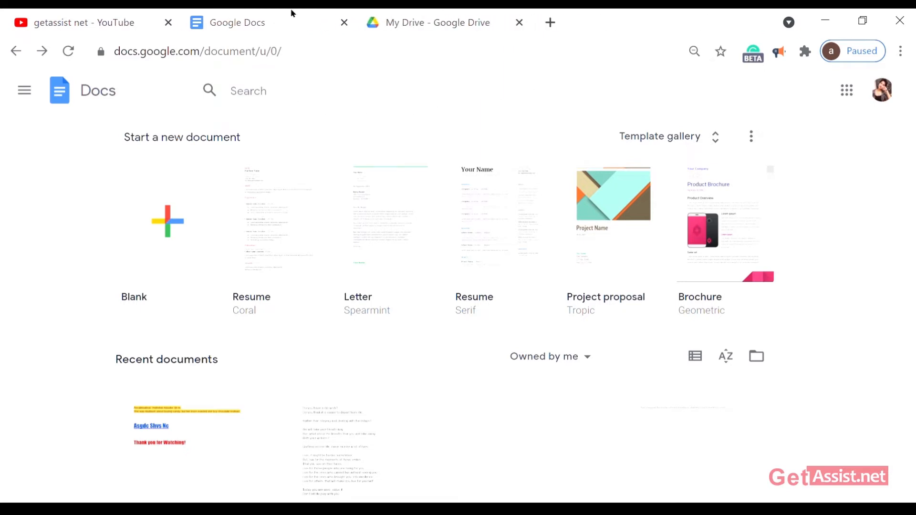
click(24, 97)
click(63, 176)
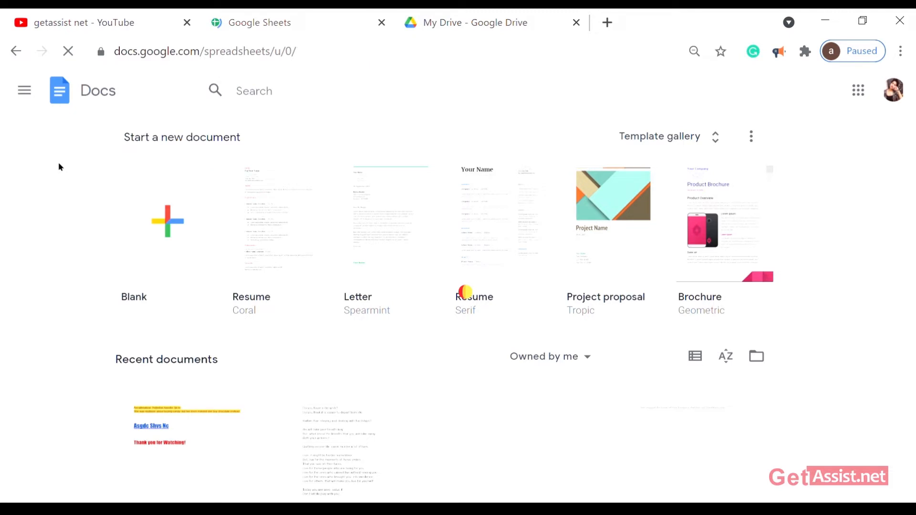
scroll(303, 214, down, 3)
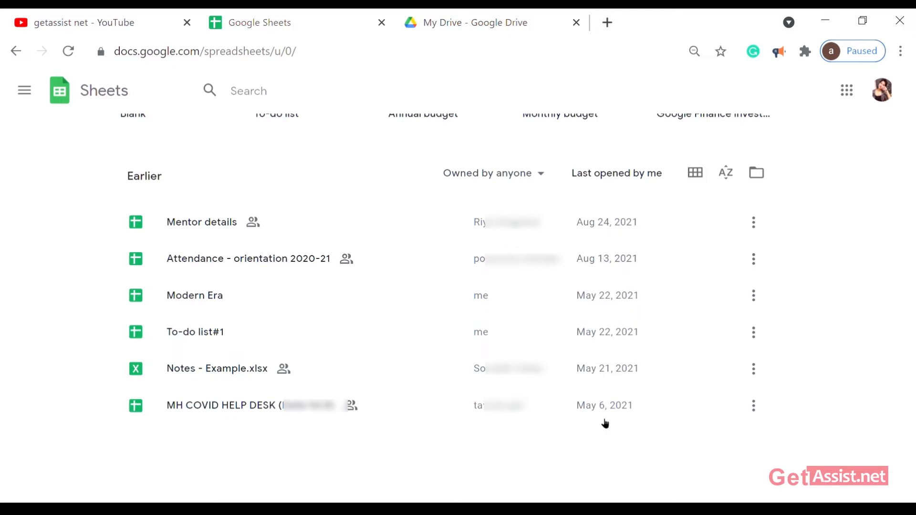
scroll(602, 428, up, 3)
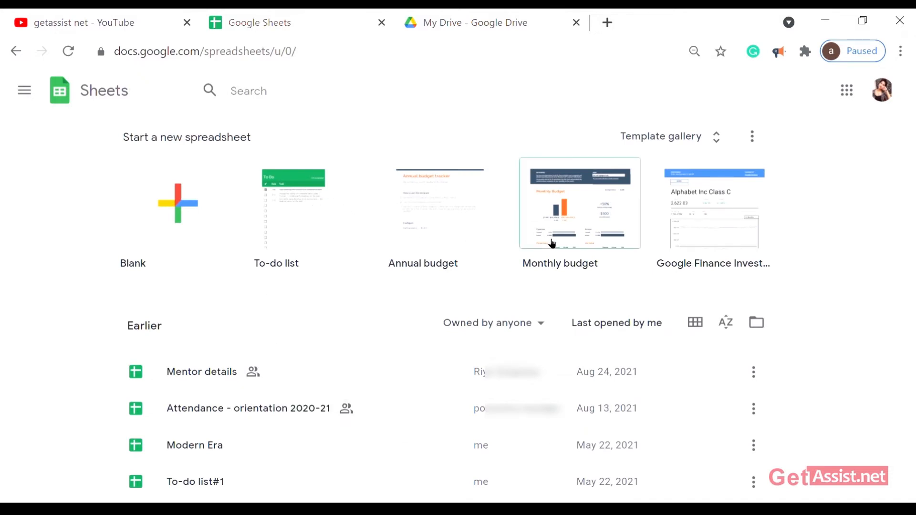
Browse the Personal and Work templates in the full template gallery and return to the Sheets home page.
click(719, 143)
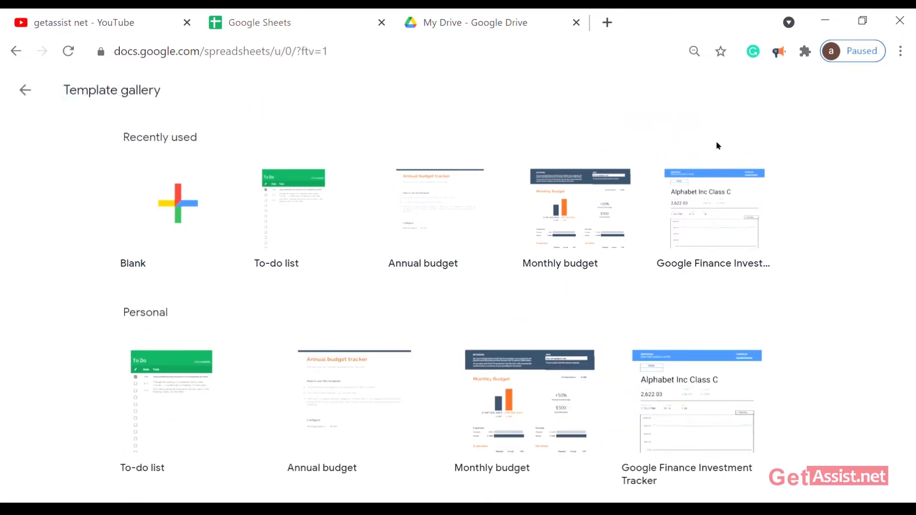
scroll(515, 293, down, 4)
scroll(519, 298, down, 5)
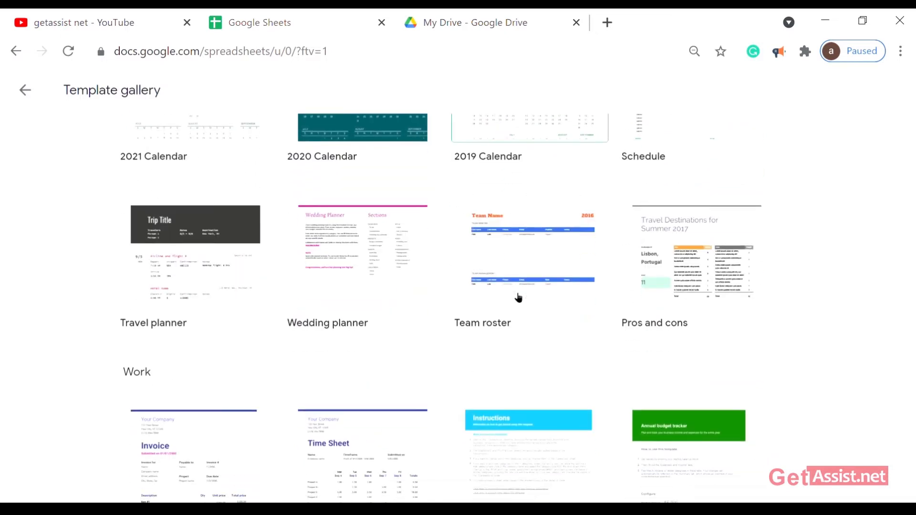
scroll(519, 298, down, 4)
scroll(518, 300, down, 2)
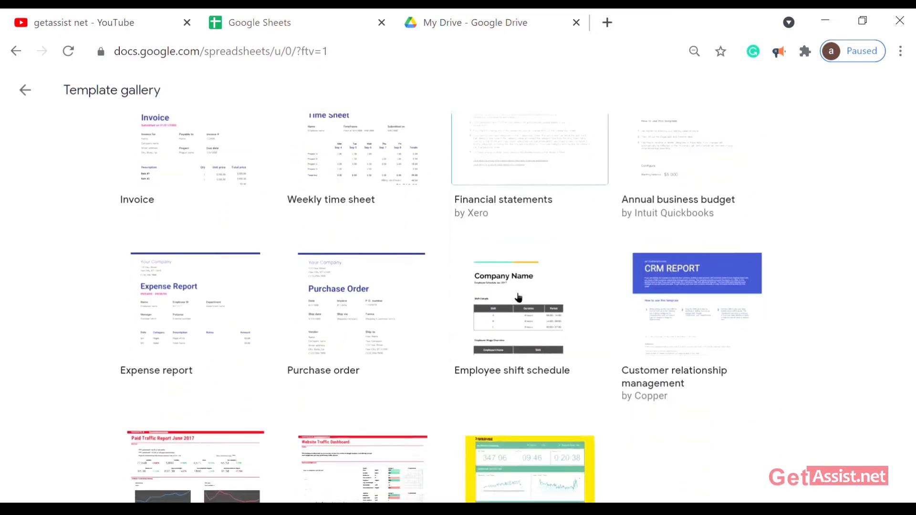
scroll(522, 291, up, 5)
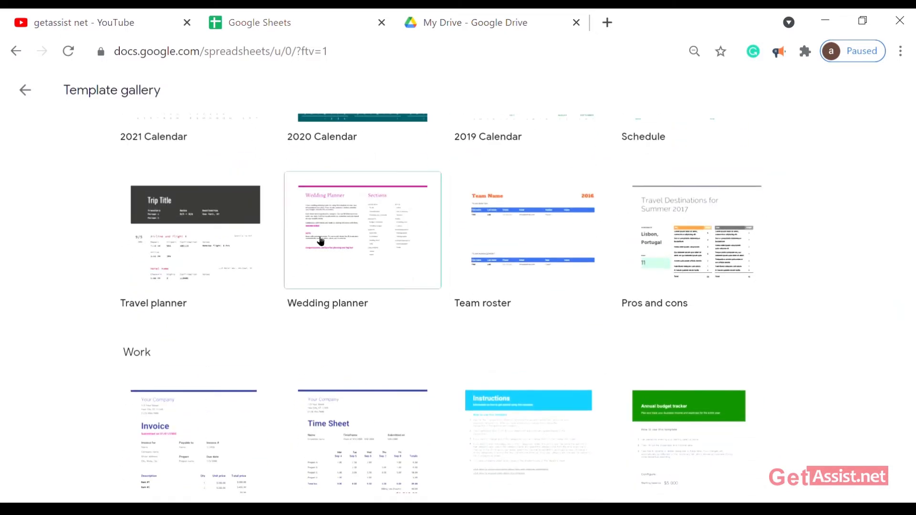
scroll(174, 239, down, 4)
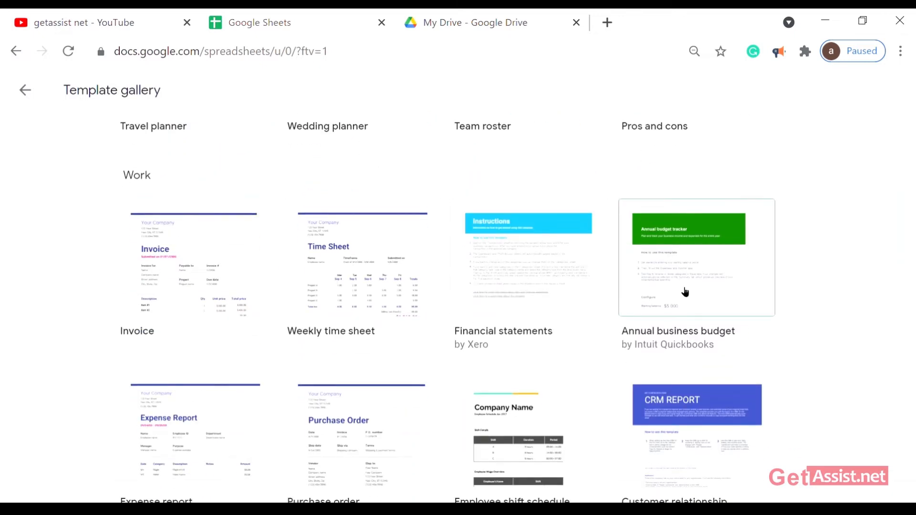
scroll(687, 291, down, 4)
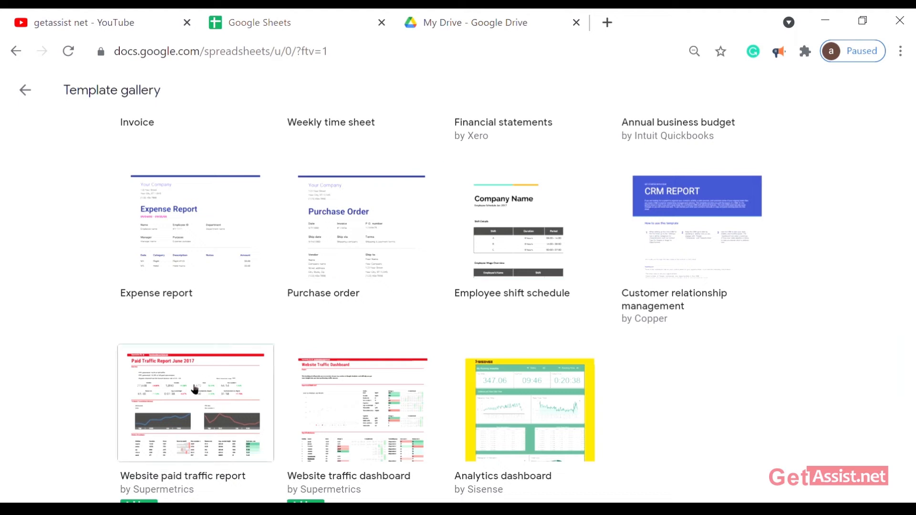
scroll(510, 384, down, 7)
scroll(511, 383, up, 3)
scroll(511, 383, up, 10)
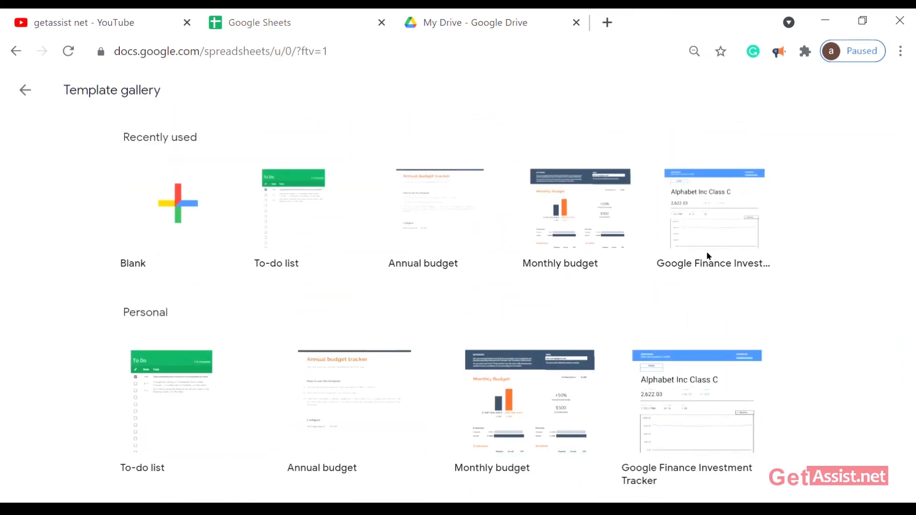
click(24, 92)
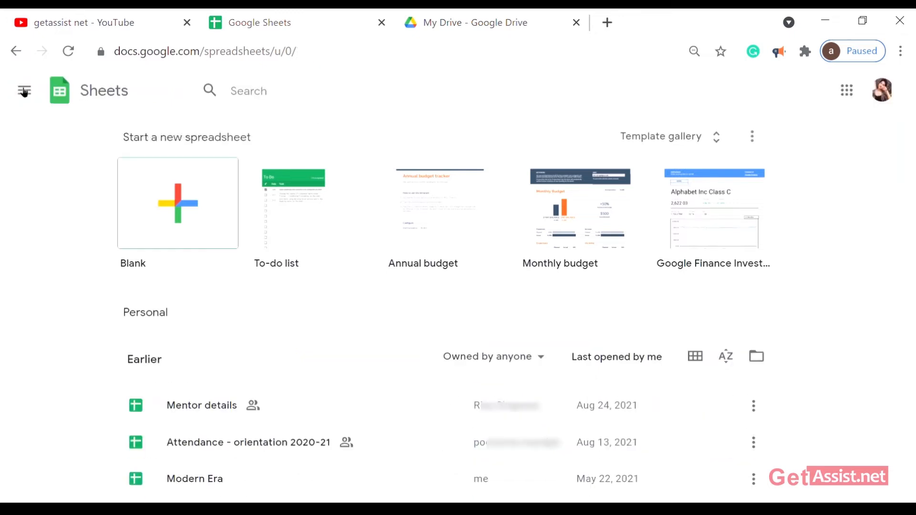
Check the template display options and create a new blank spreadsheet.
click(759, 138)
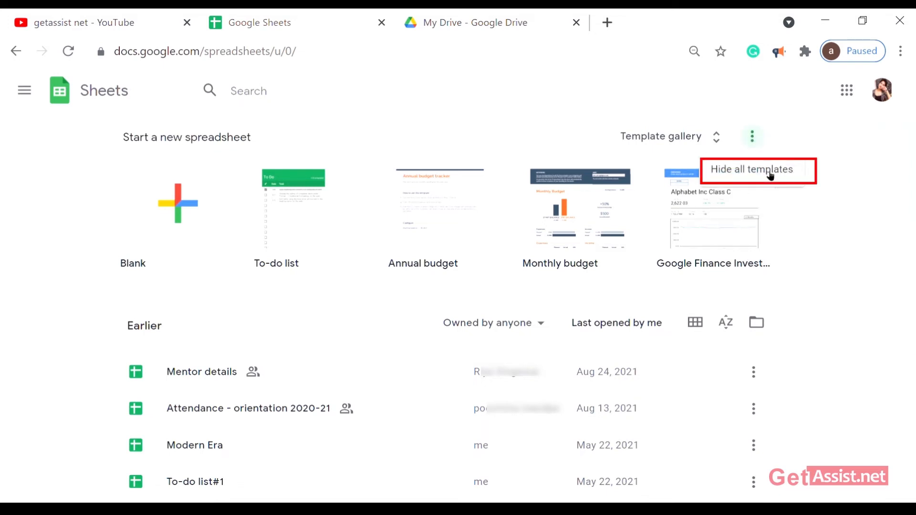
click(814, 184)
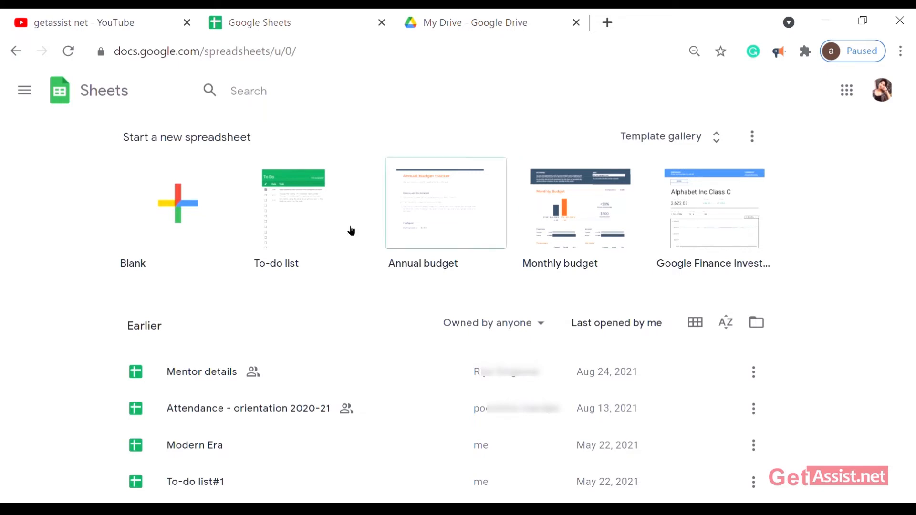
click(179, 233)
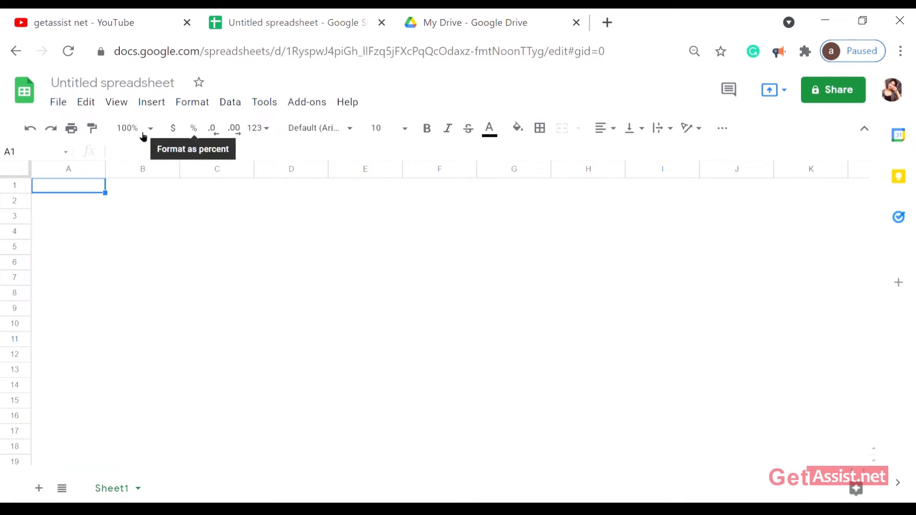
Format cell A1 as currency and enter 123334 in it.
click(178, 136)
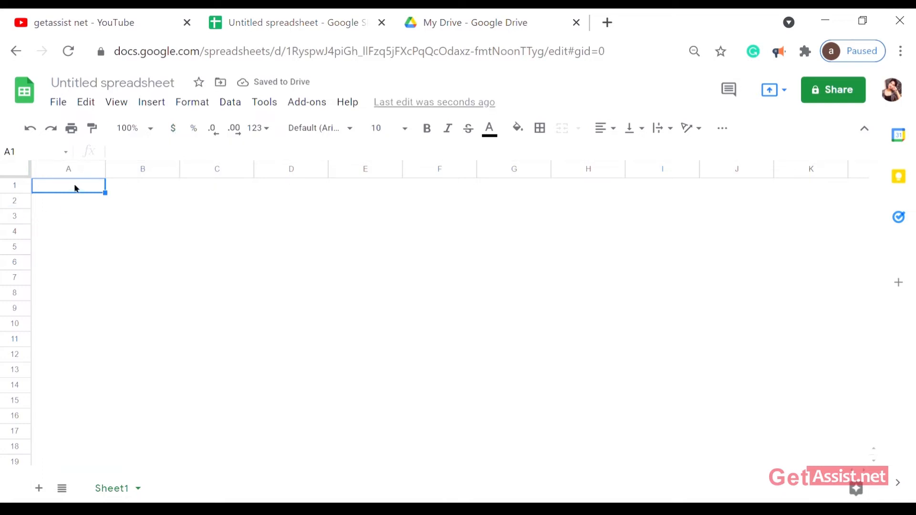
text(123334)
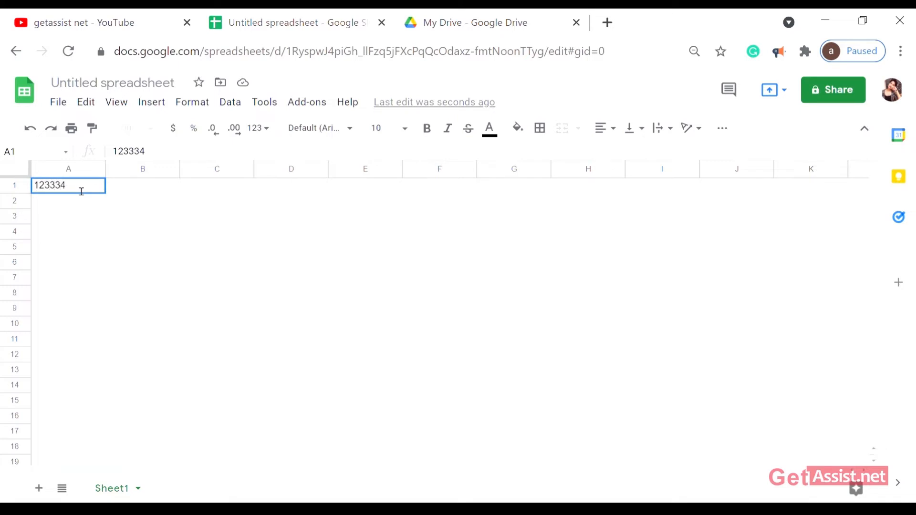
key(Return)
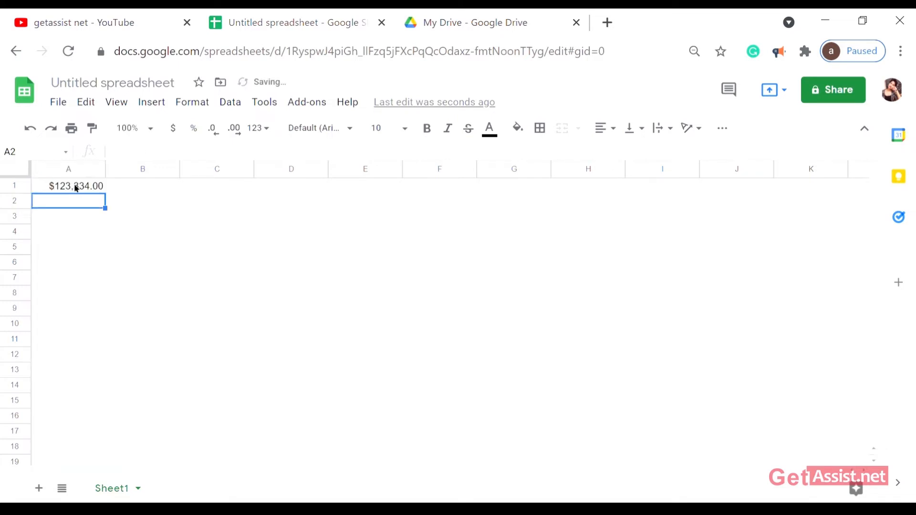
Enter the plain numbers 123355, 123 and 6545 in cells A2 to A4.
text(123355)
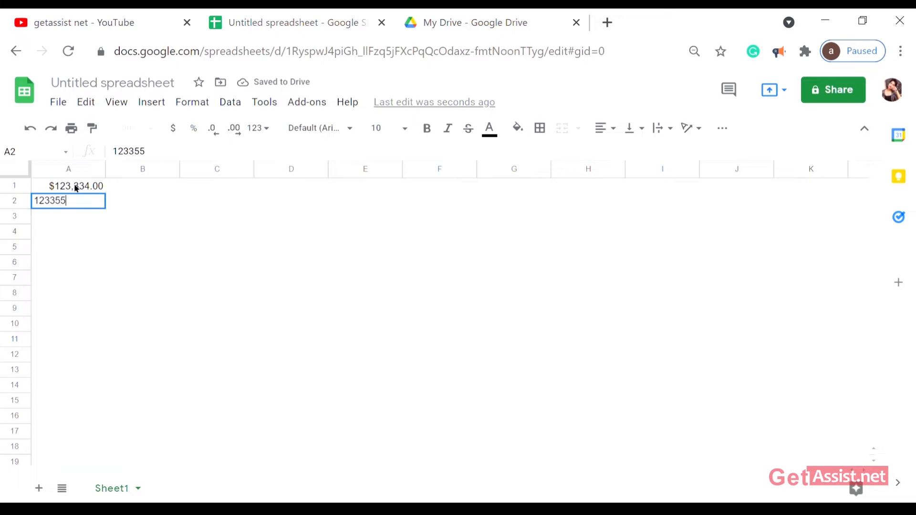
key(Return)
text(123)
key(Return)
text(6545)
key(Return)
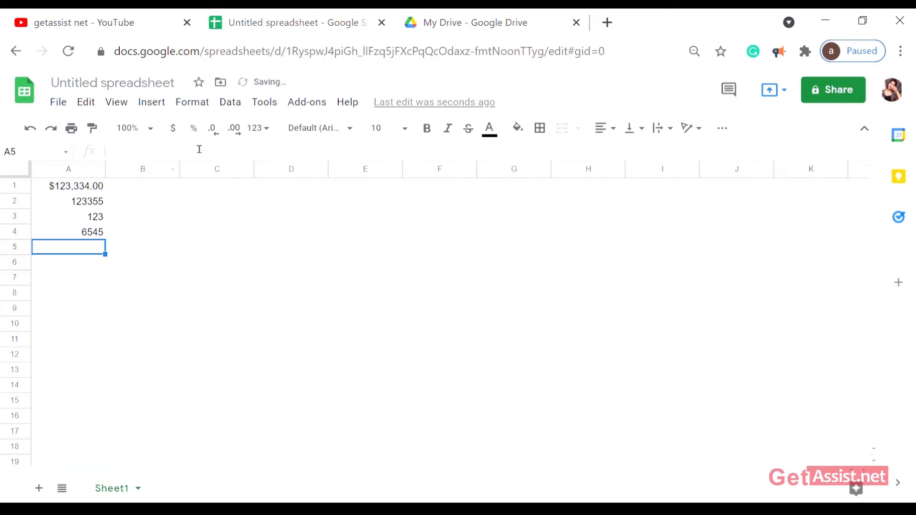
Enter 123 as a currency amount in cell A5 and 123 as a percentage in cell A6.
click(176, 130)
text(123)
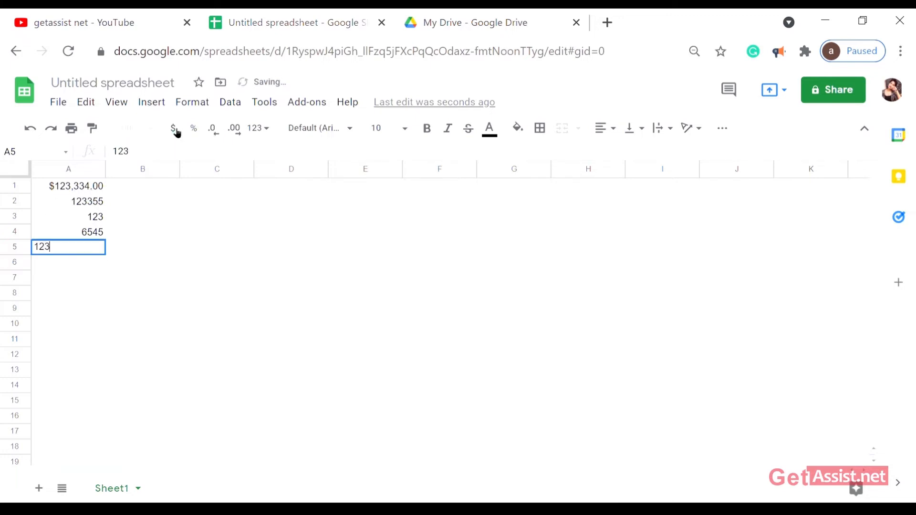
key(Return)
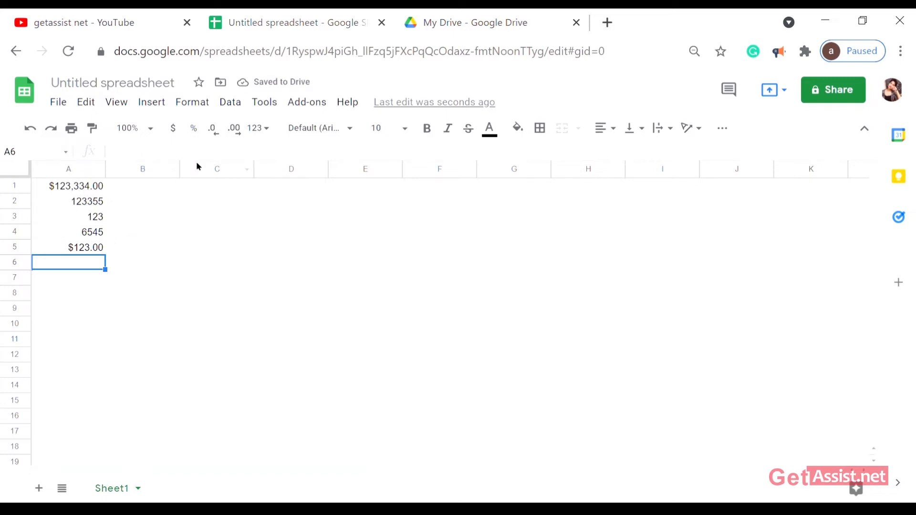
click(195, 129)
text(123)
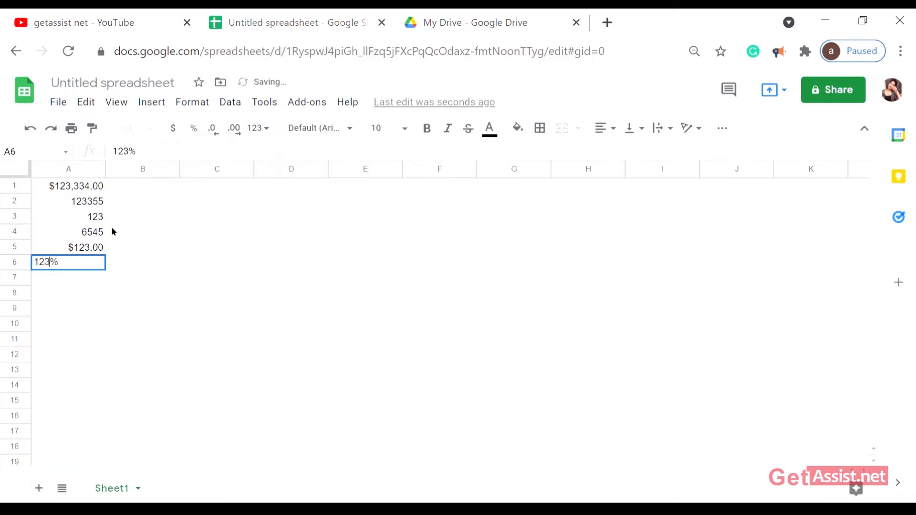
key(Return)
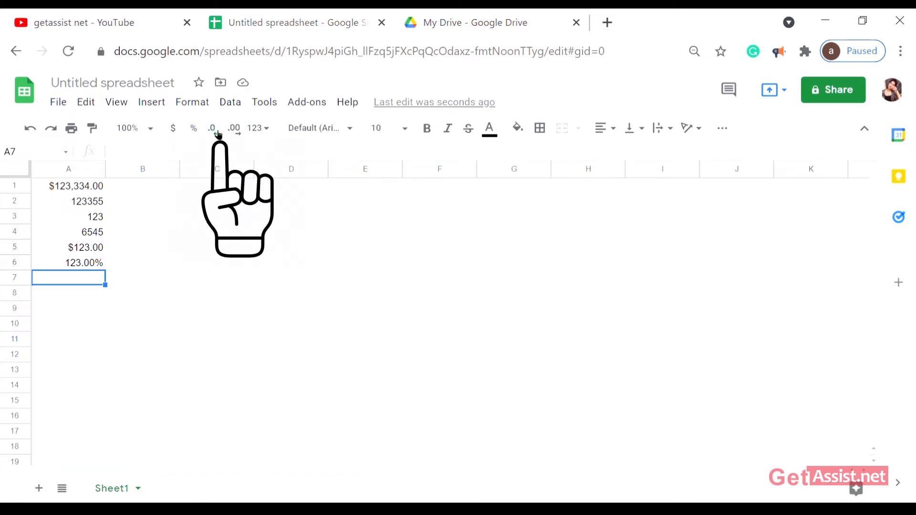
Enter the decimal numbers 1223.4, 1223.6 and 12.334 in cells A7 to A9.
text(1223)
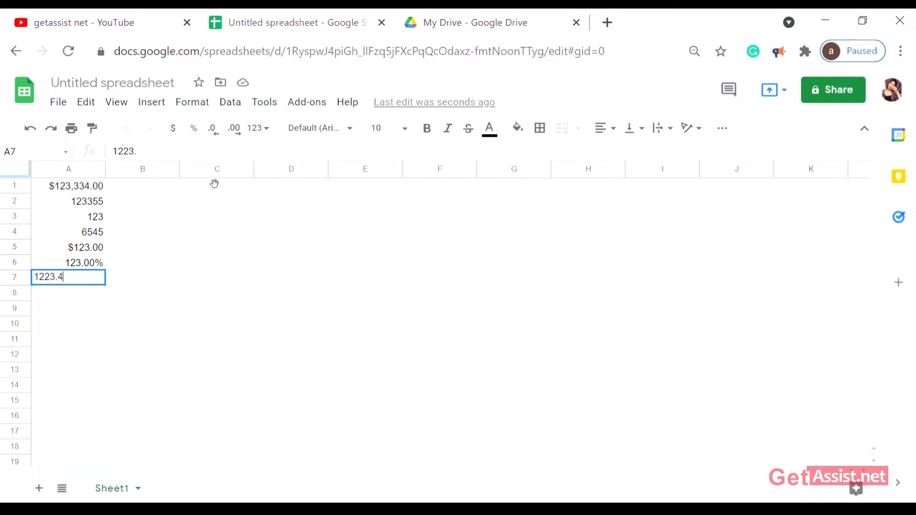
text(.4)
key(Return)
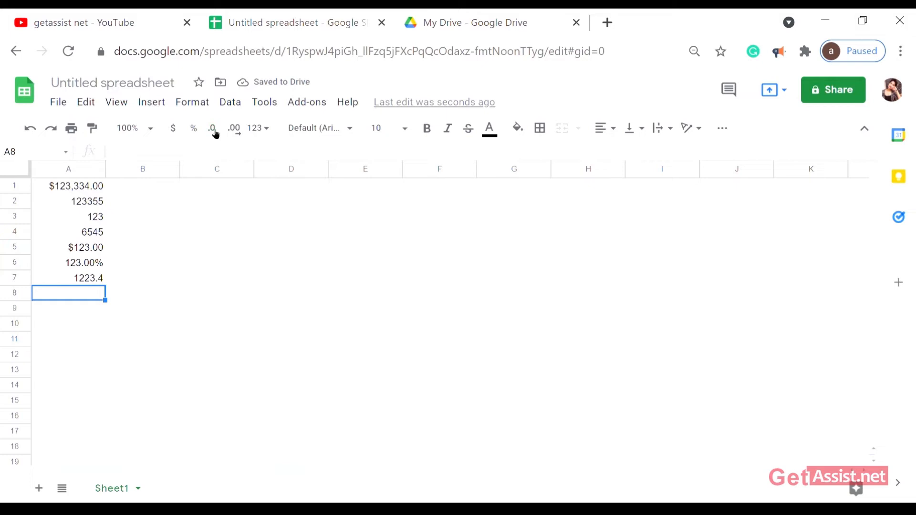
text(1223.6)
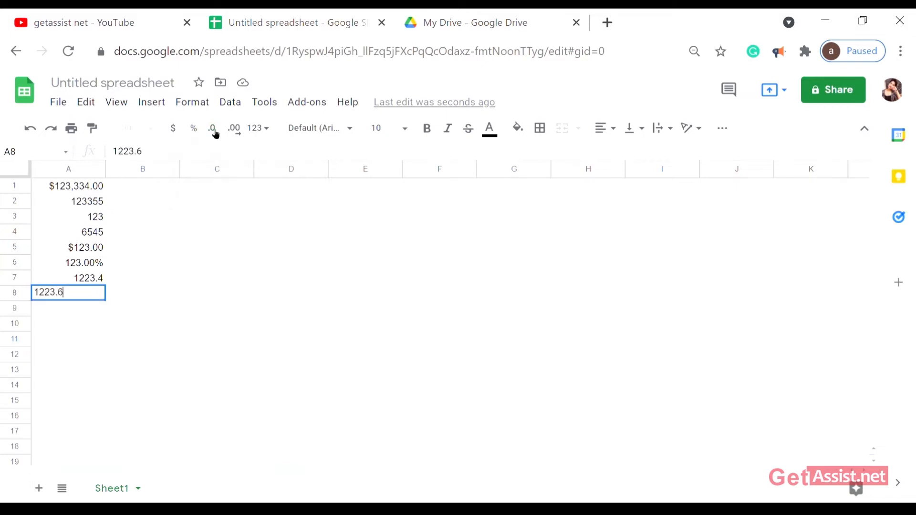
key(Return)
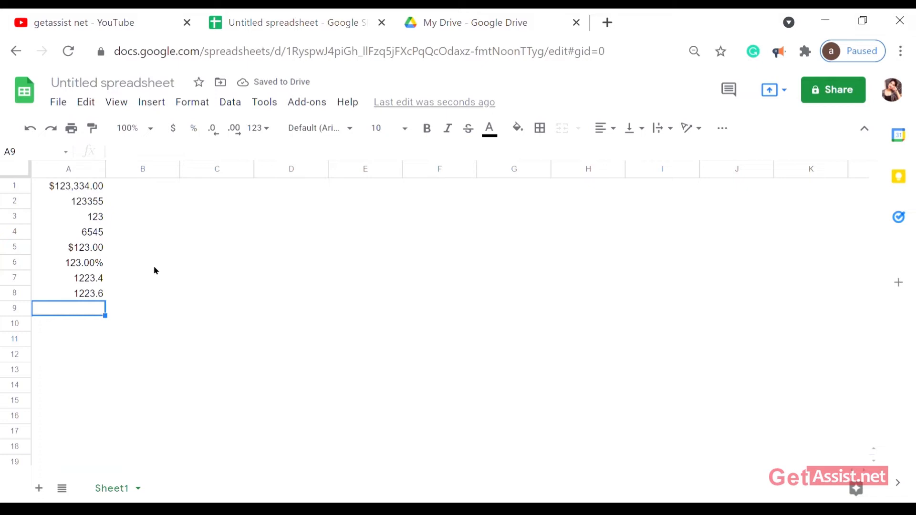
text(12.334)
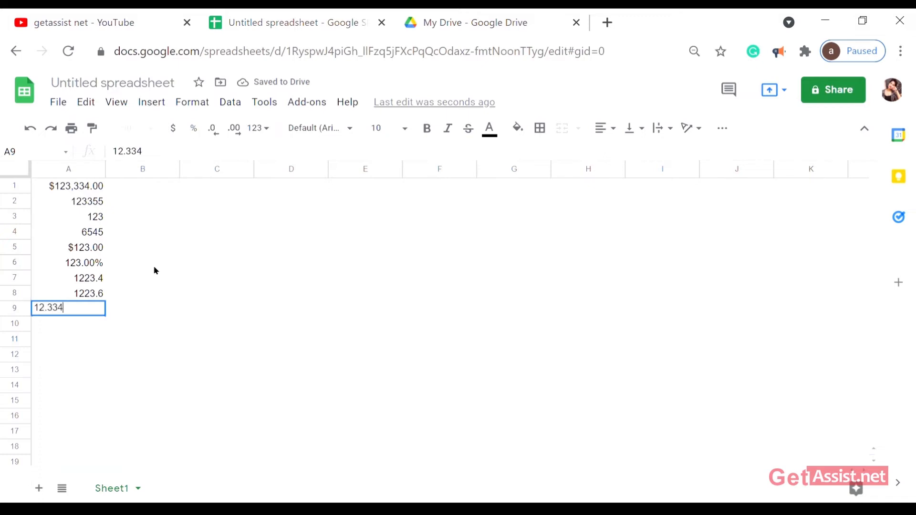
key(Return)
Decrease the decimal places of A9:B9 by one, increase them by two, and open the list of number formats.
drag(87, 311, 119, 309)
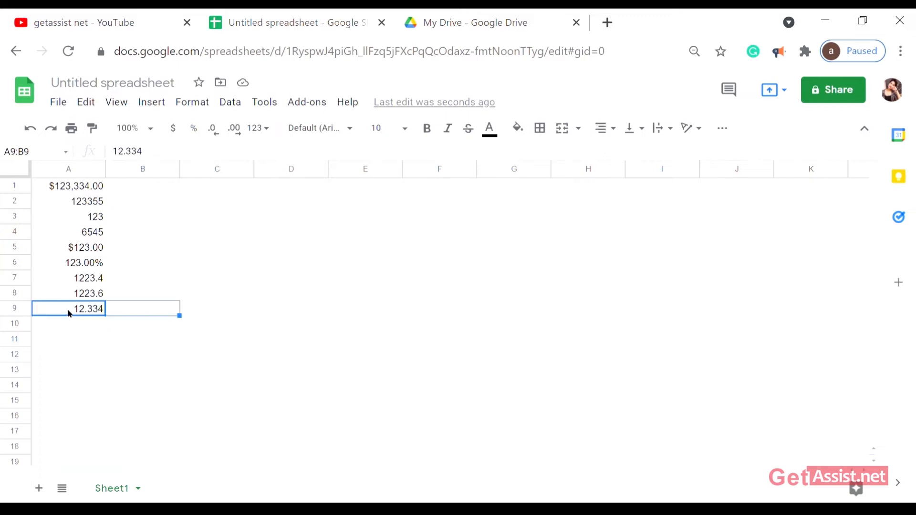
click(213, 129)
click(239, 134)
click(241, 136)
click(263, 137)
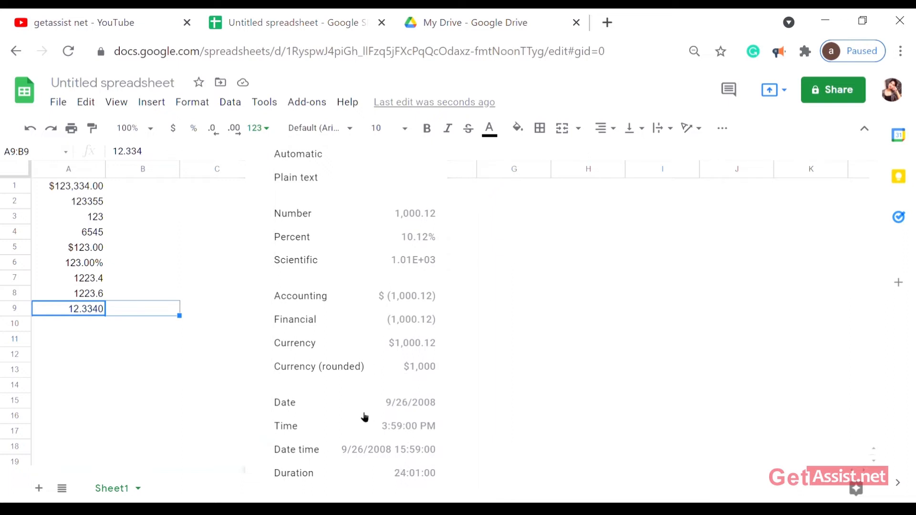
Set the font size of cell C13 to 8 and enter 123 in it.
click(192, 377)
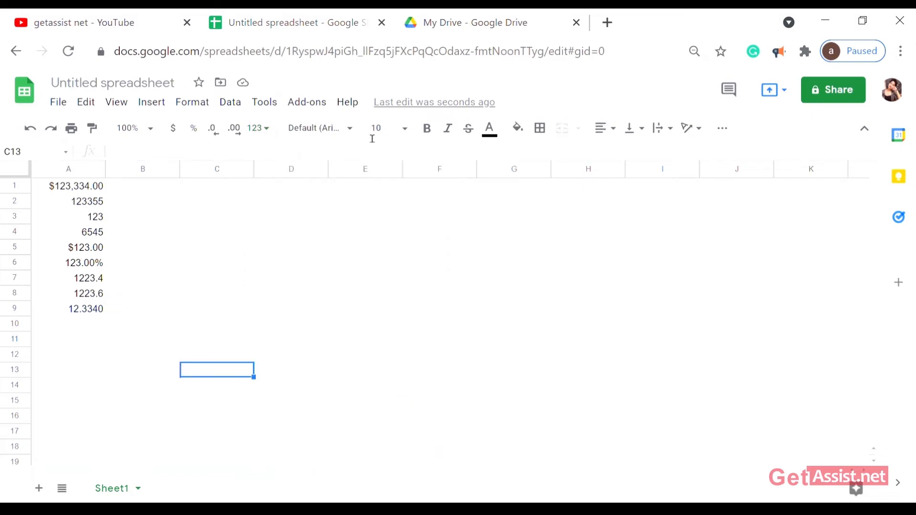
click(405, 136)
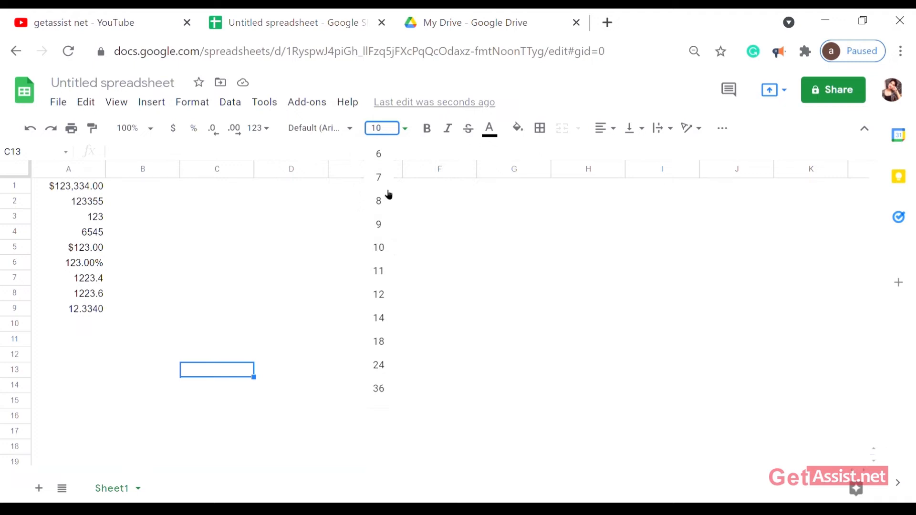
click(387, 194)
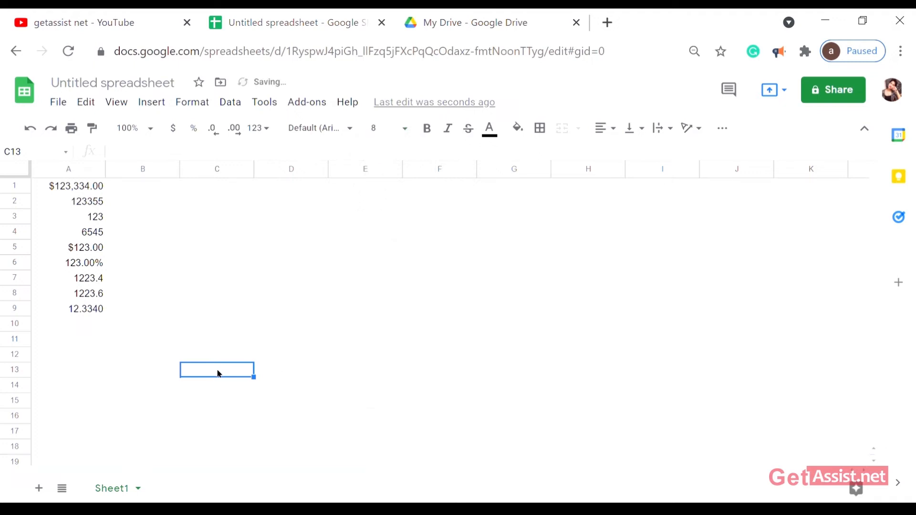
text(123)
key(Return)
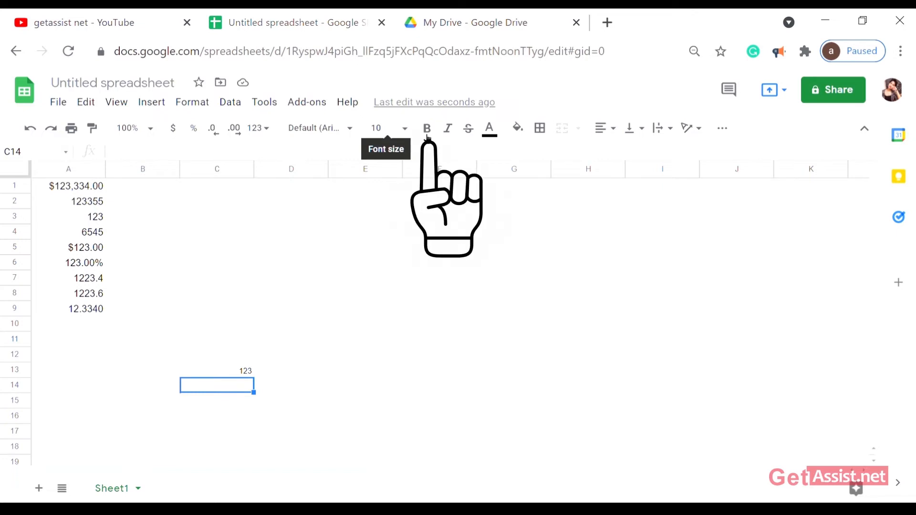
Format cells A9:B9 as bold, italic and strikethrough, and set their text colour to orange.
click(65, 311)
drag(113, 310, 113, 311)
click(428, 137)
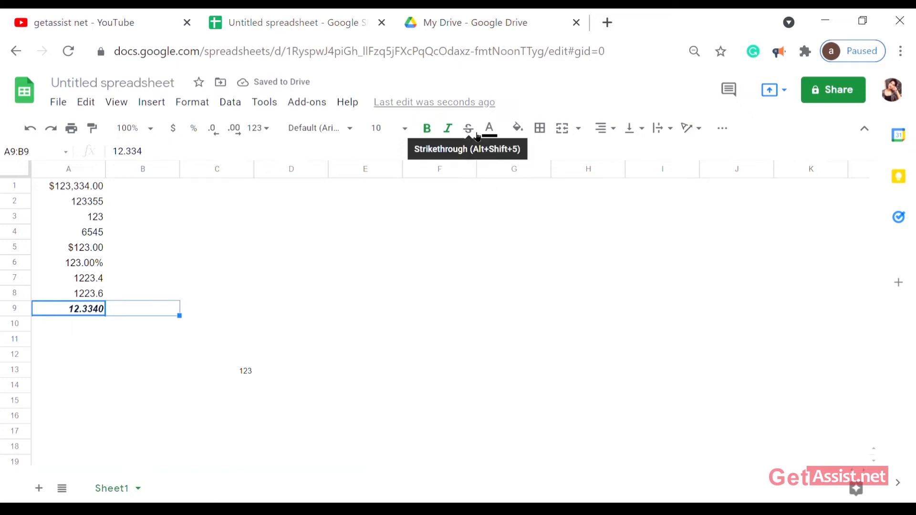
click(474, 132)
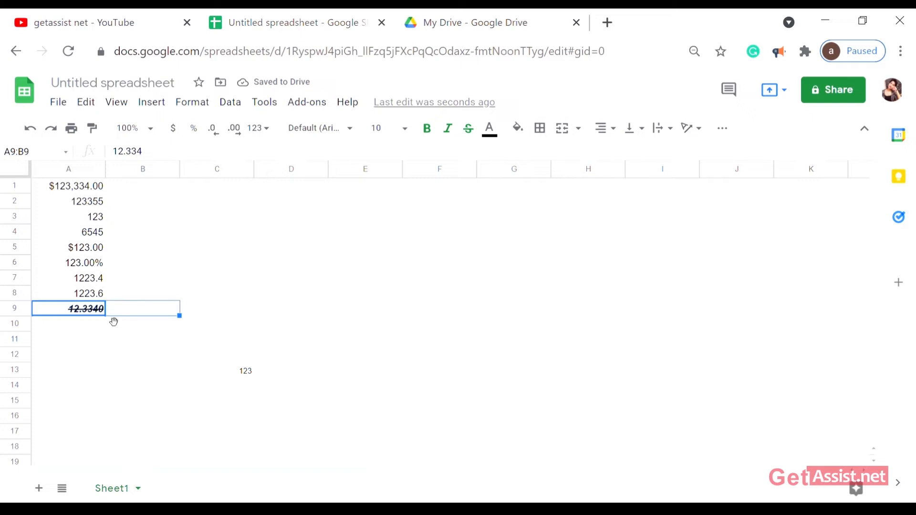
click(492, 133)
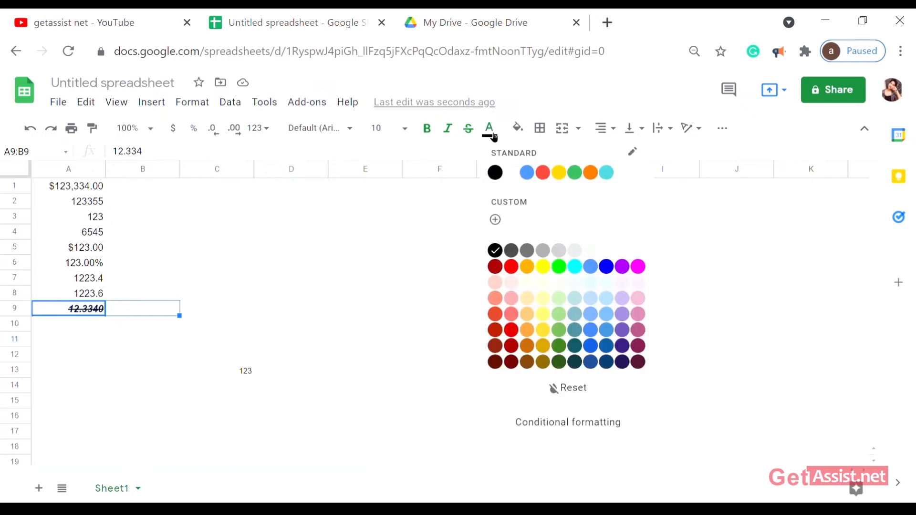
click(527, 174)
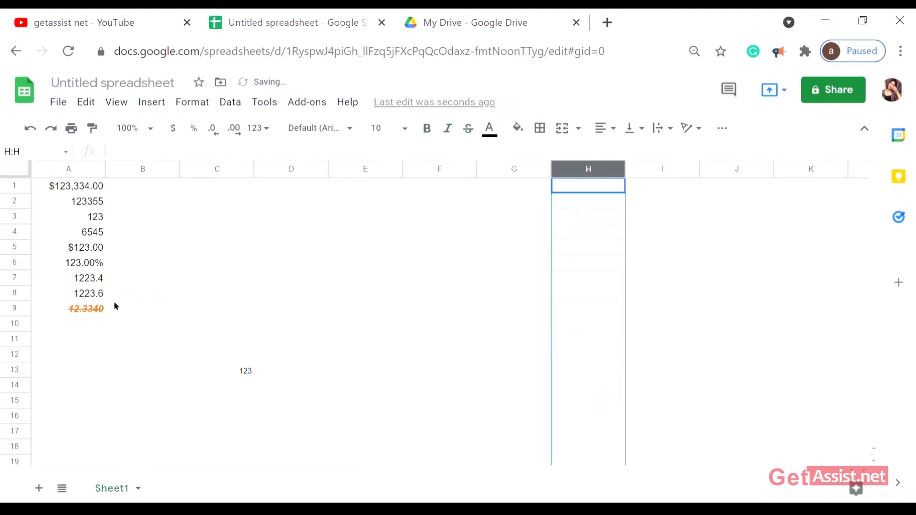
Fill the whole of column H with blue, and change its fill colour to orange.
click(522, 133)
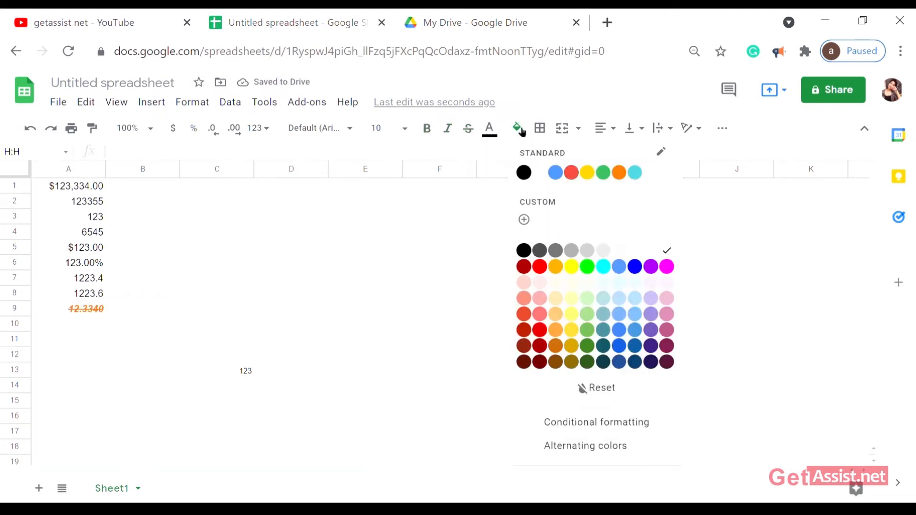
click(556, 175)
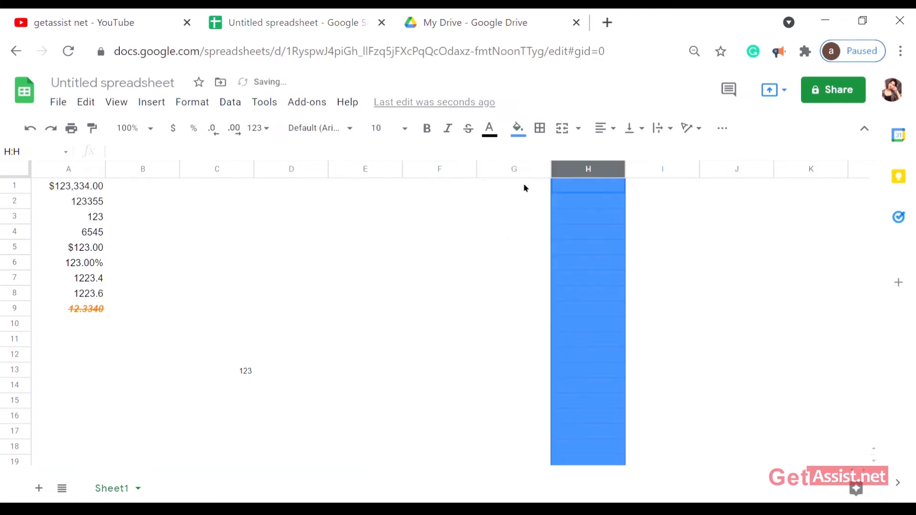
click(524, 139)
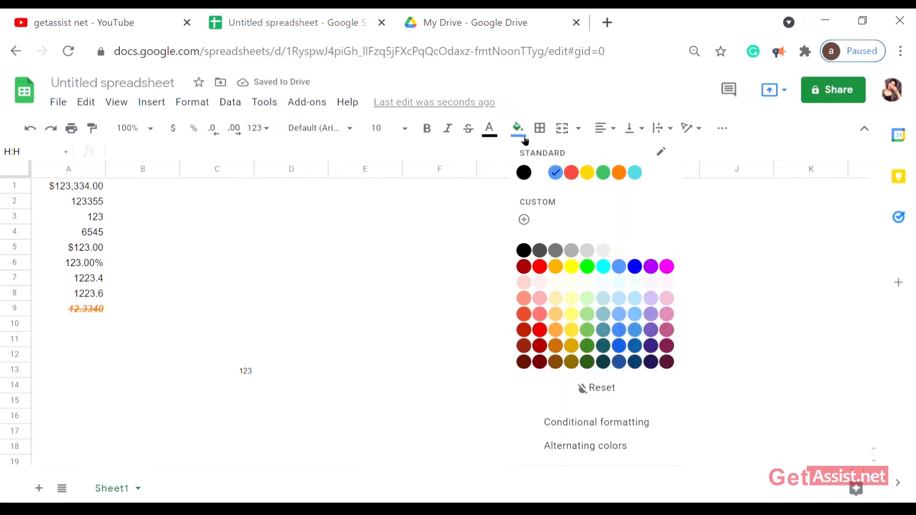
click(620, 173)
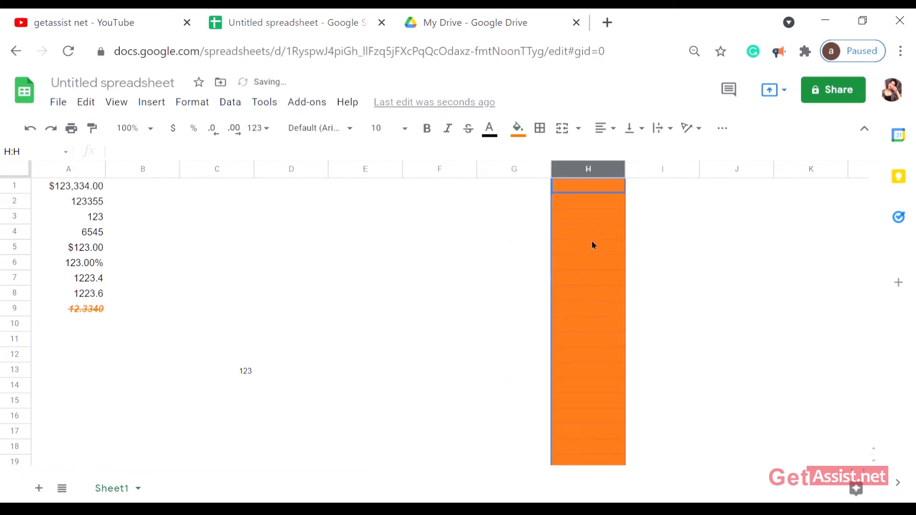
Apply inner borders and horizontal borders to the cells of column H.
click(547, 137)
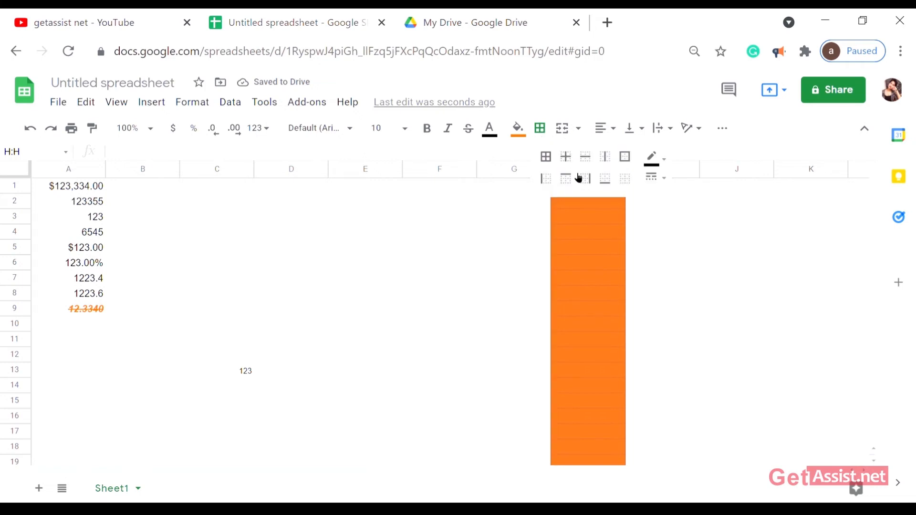
click(566, 158)
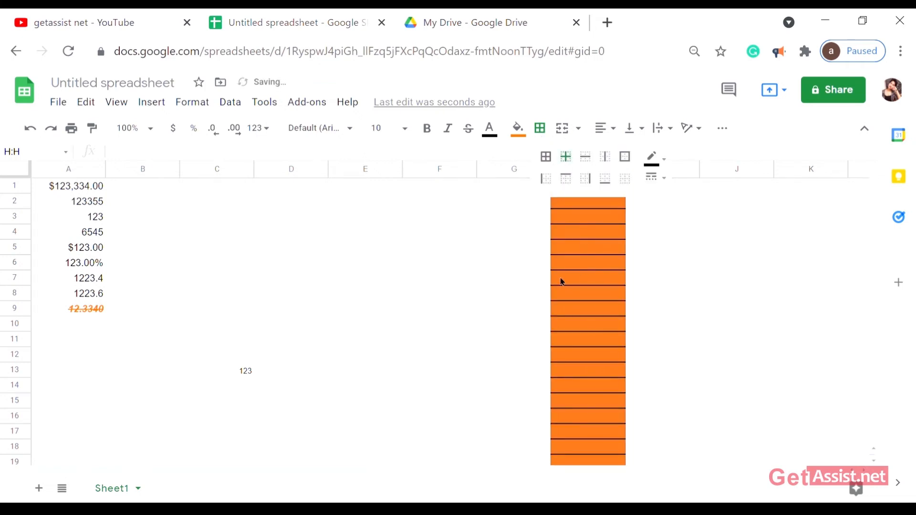
click(586, 157)
click(590, 236)
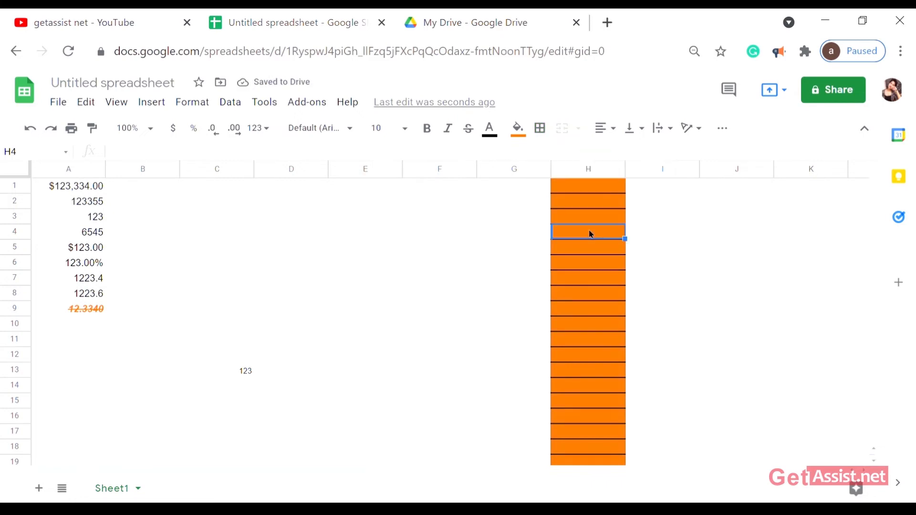
Center cell H4 horizontally, and change the numbers in A1:A9 to centered and finally to left alignment.
click(601, 133)
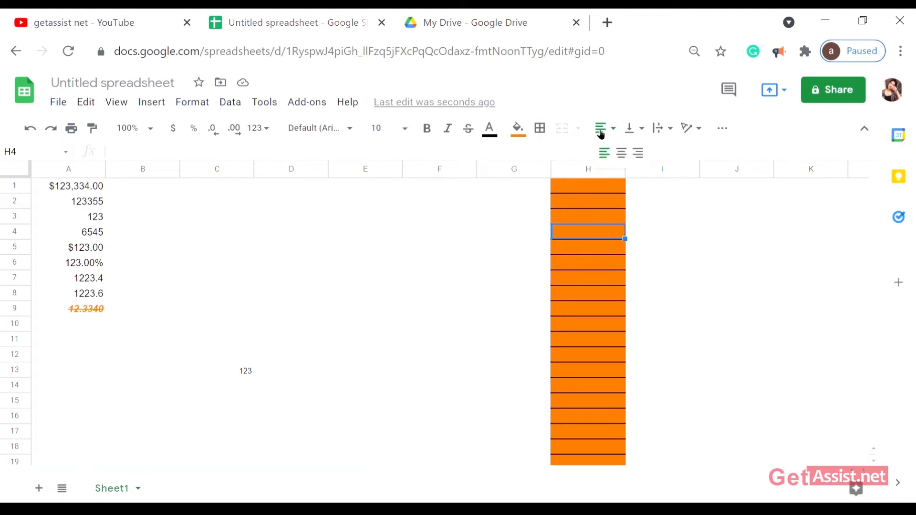
click(622, 154)
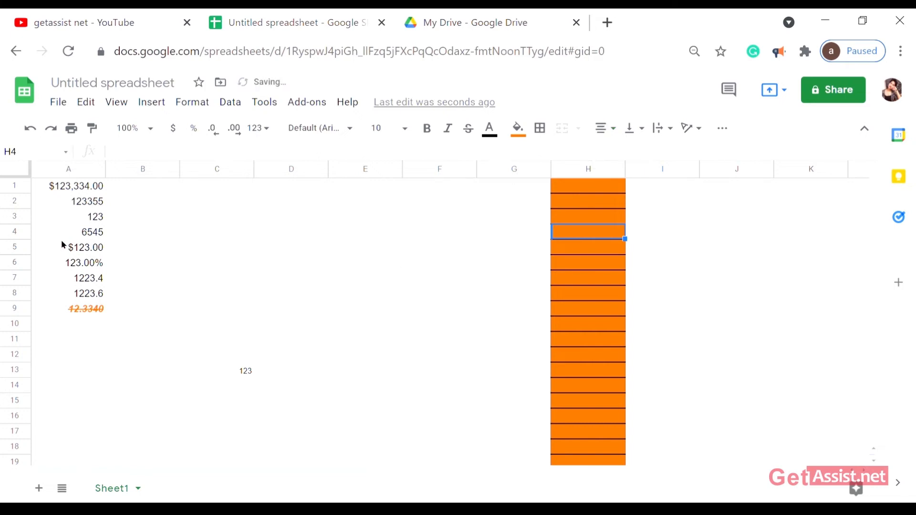
drag(43, 192, 93, 315)
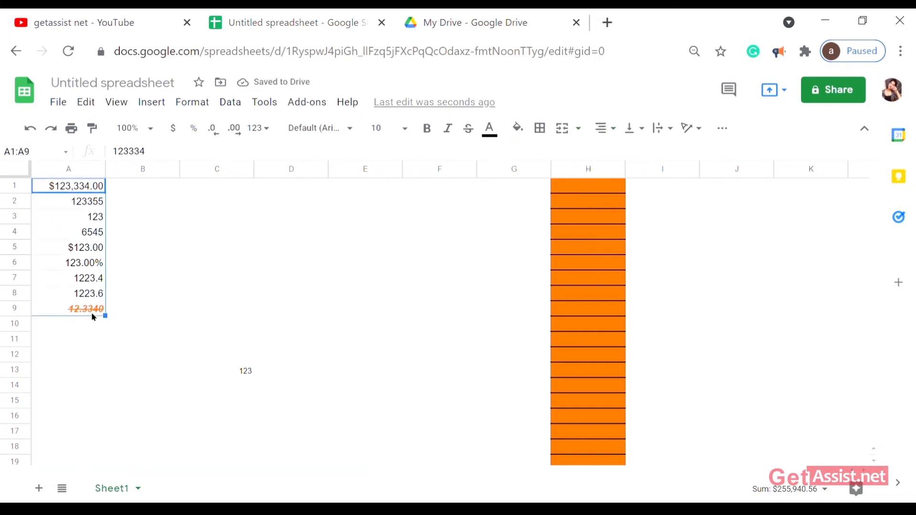
click(603, 129)
click(621, 154)
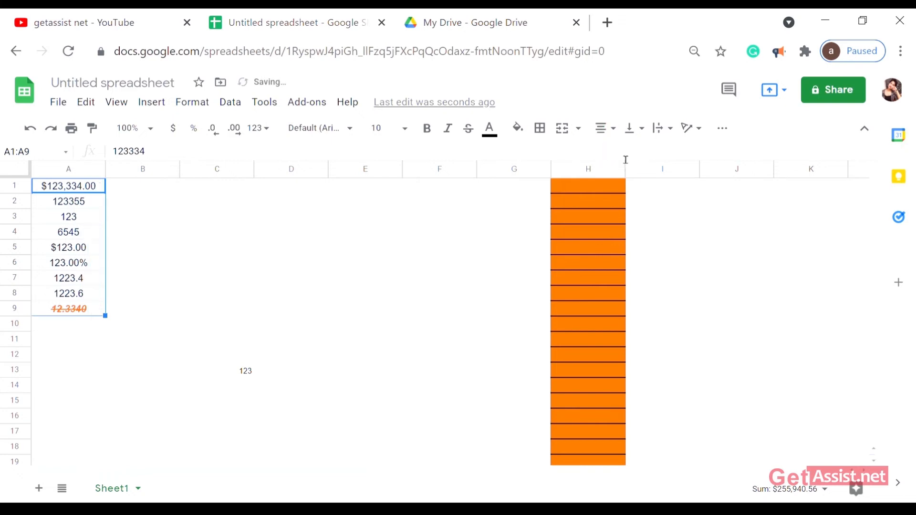
click(604, 127)
click(605, 154)
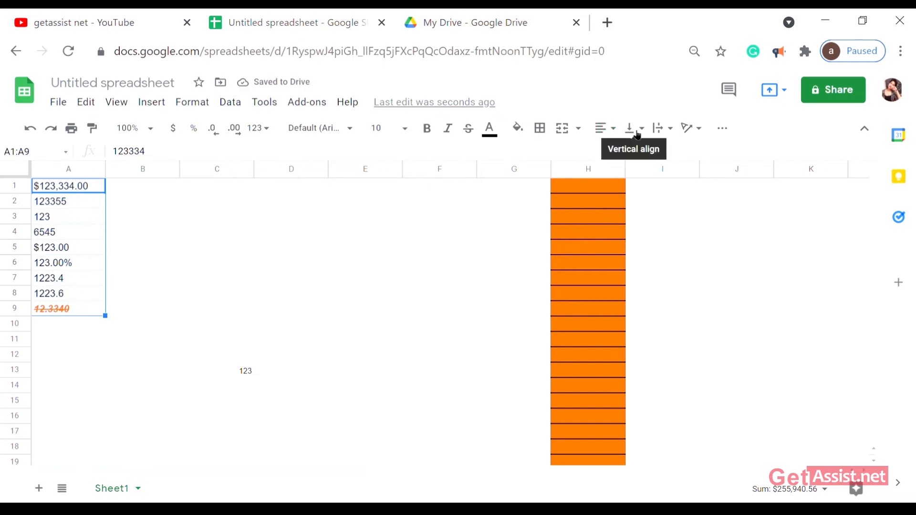
Try top and middle vertical alignment on cells A1:A9, and set them back to bottom alignment.
click(638, 135)
click(636, 153)
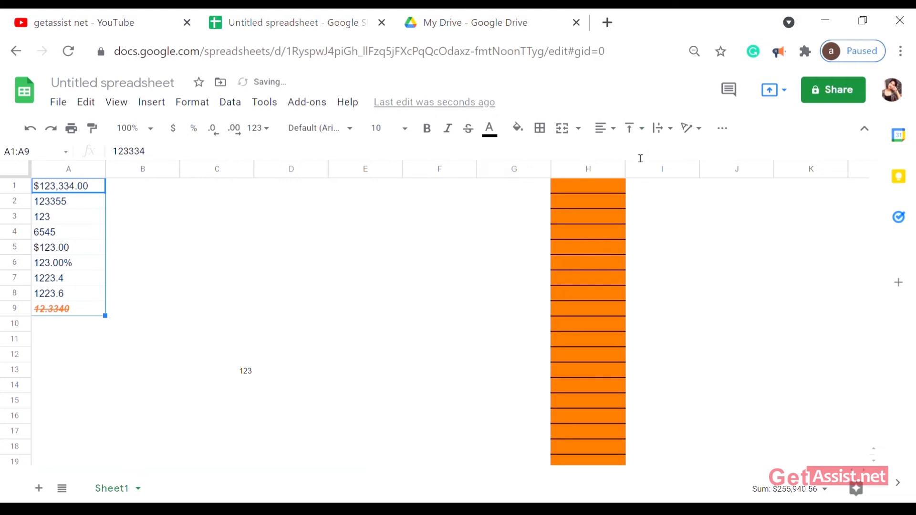
click(637, 129)
click(652, 156)
click(643, 130)
click(667, 154)
click(662, 135)
click(665, 190)
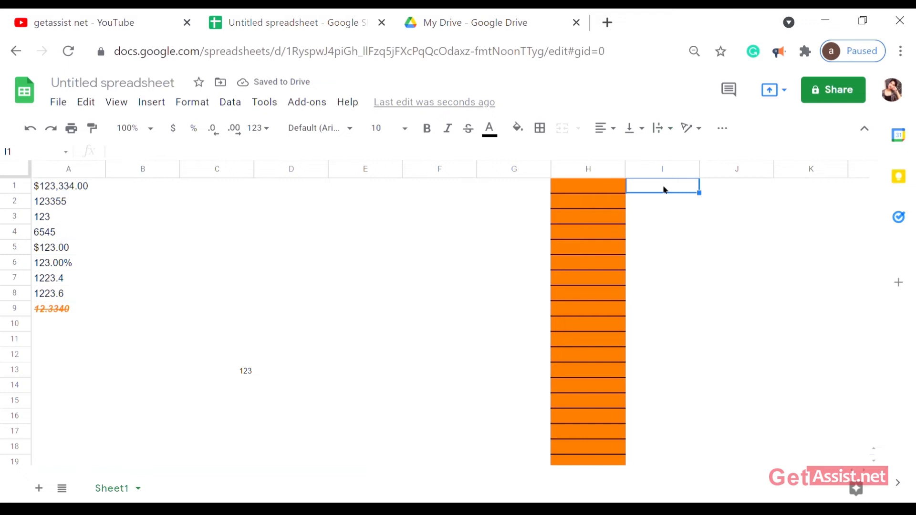
click(694, 132)
Rotate the text of row 7 to tilt up, and change the rotation to tilt down.
click(22, 281)
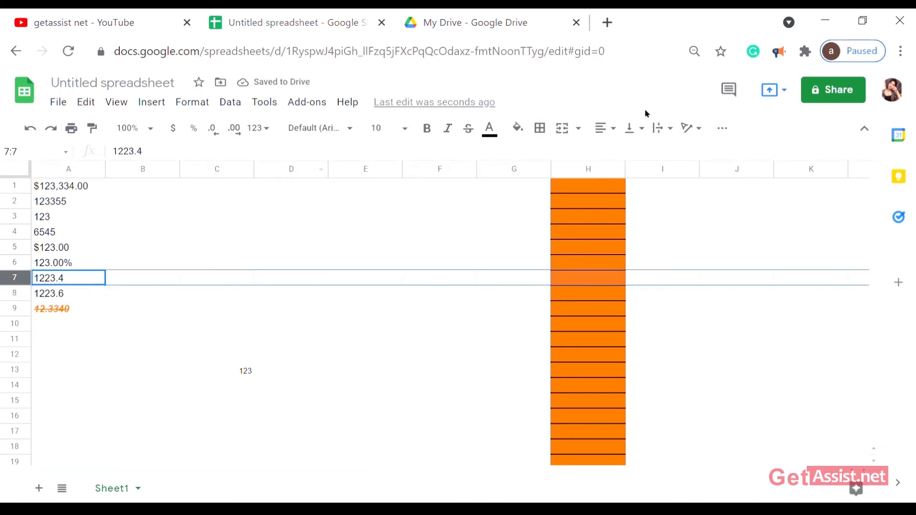
click(696, 129)
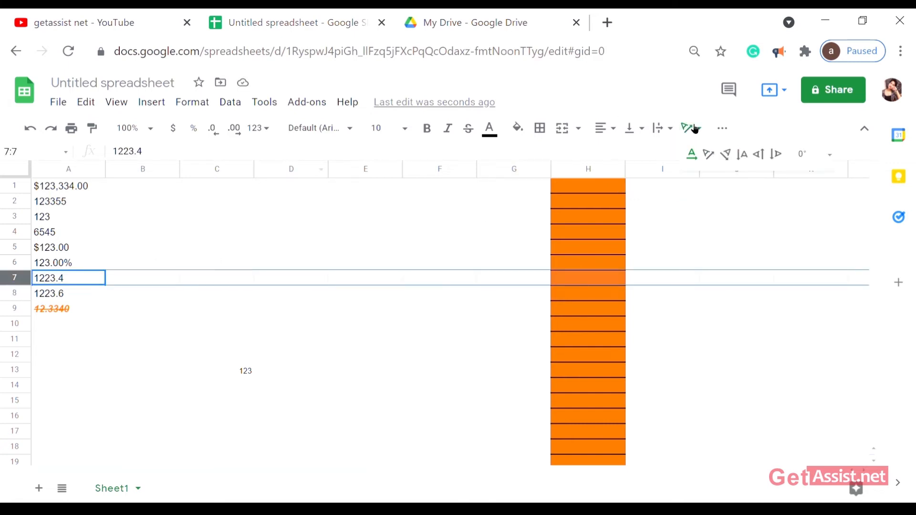
click(709, 155)
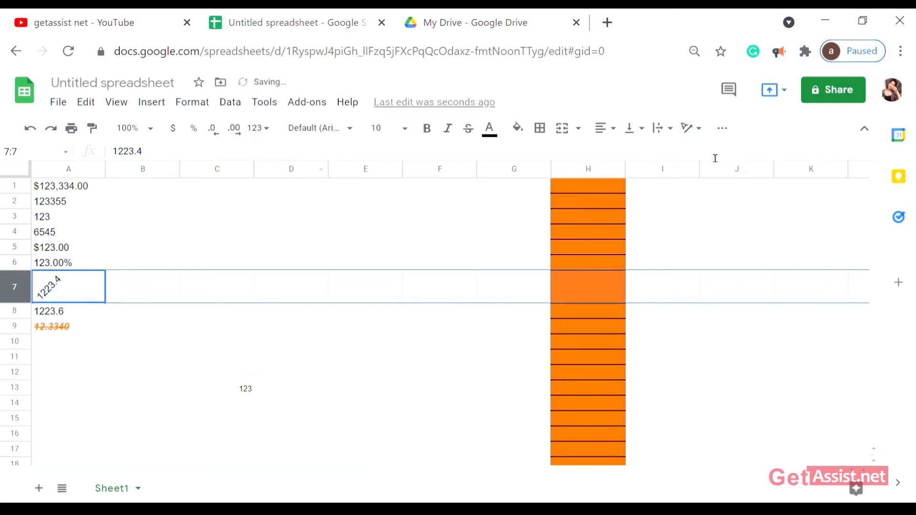
click(695, 130)
click(732, 159)
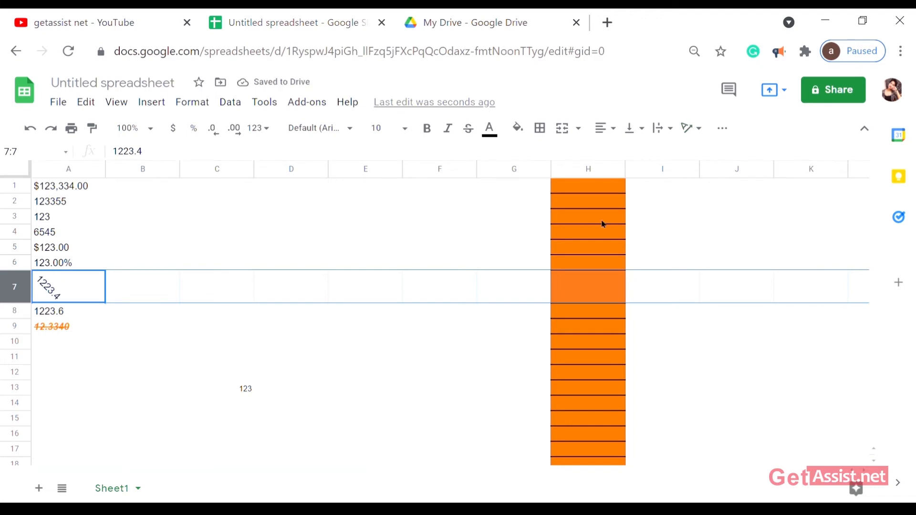
Try the wrap and clip text wrapping options on row 7, and set it back to overflow.
click(662, 130)
click(682, 158)
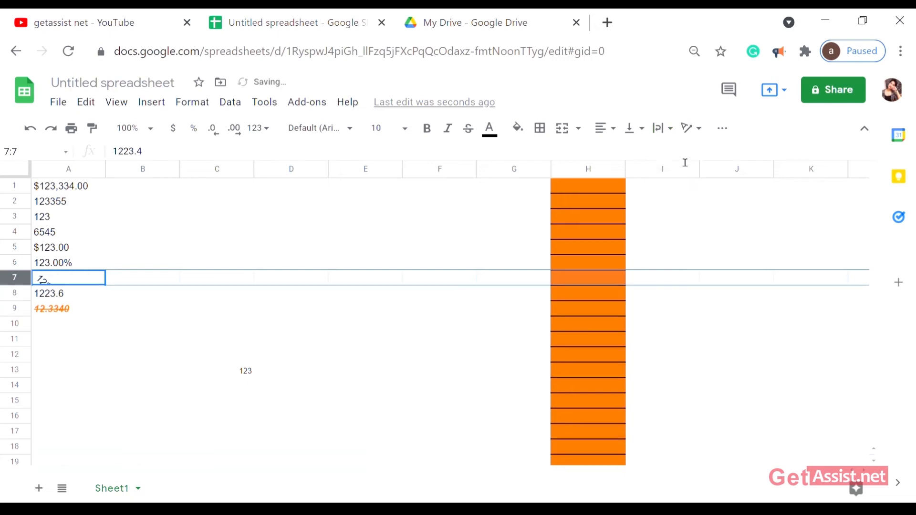
click(667, 137)
click(699, 161)
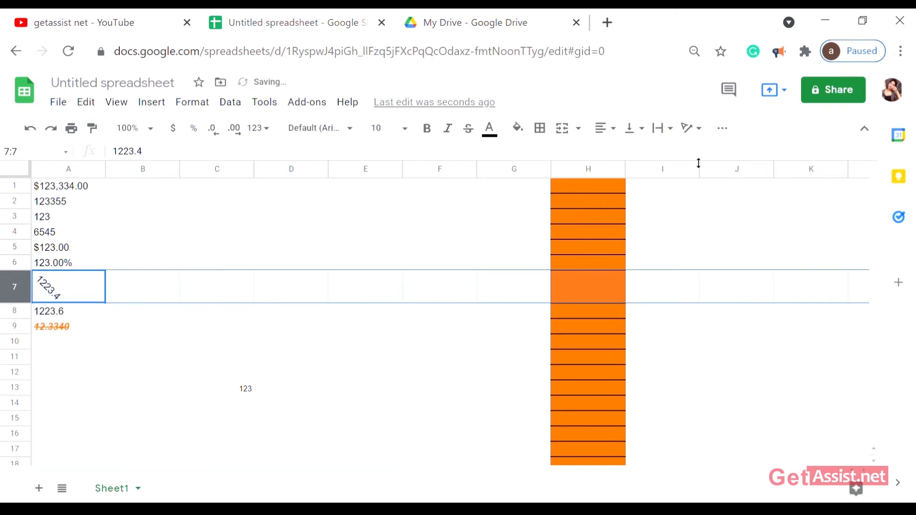
click(662, 128)
click(666, 159)
Create a filter on rows 7 to 9, with row 7 as its header row.
click(724, 131)
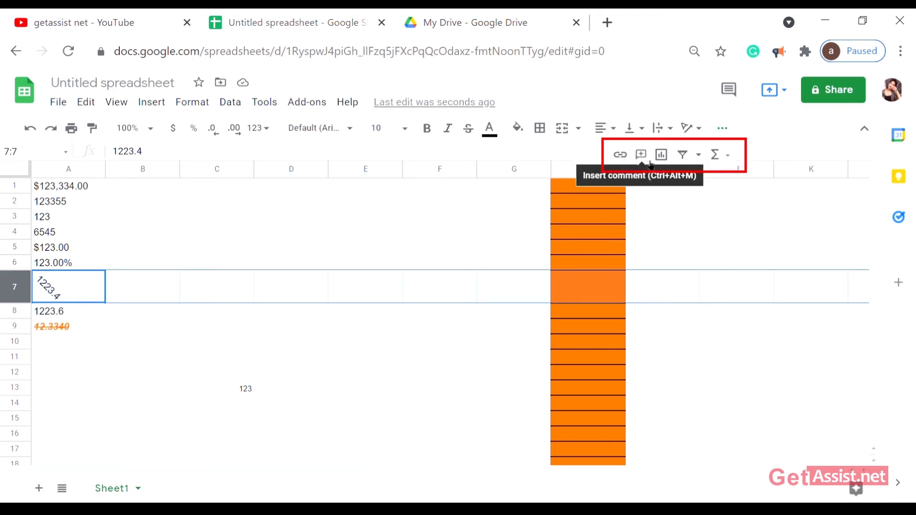
click(687, 162)
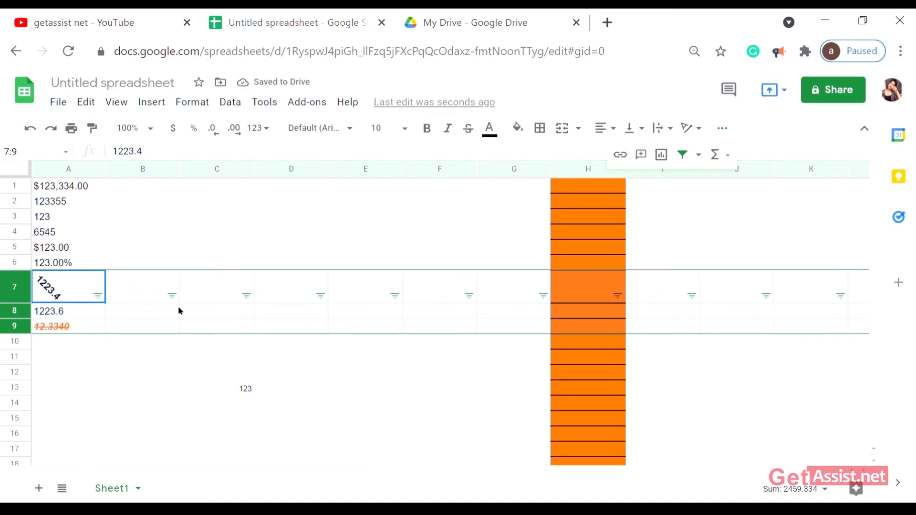
Browse the available functions, including the All, Array and Database categories.
click(716, 155)
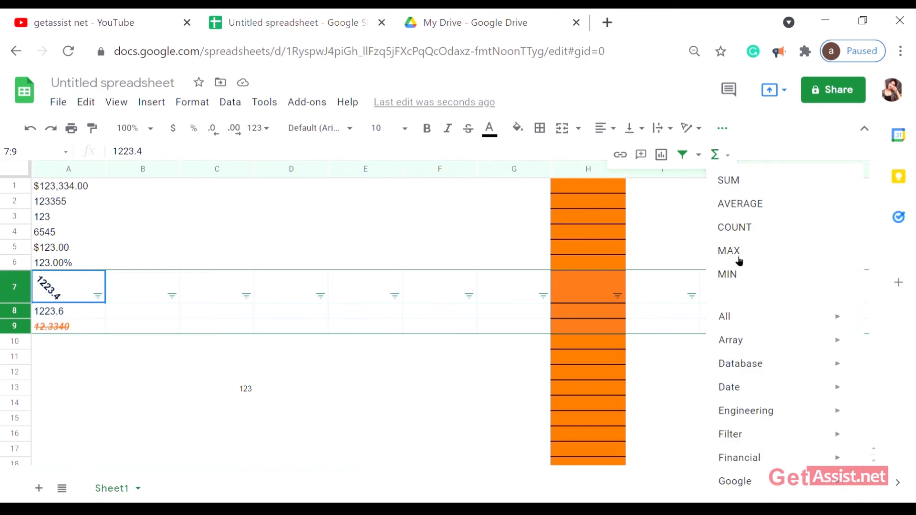
mouse_move(742, 368)
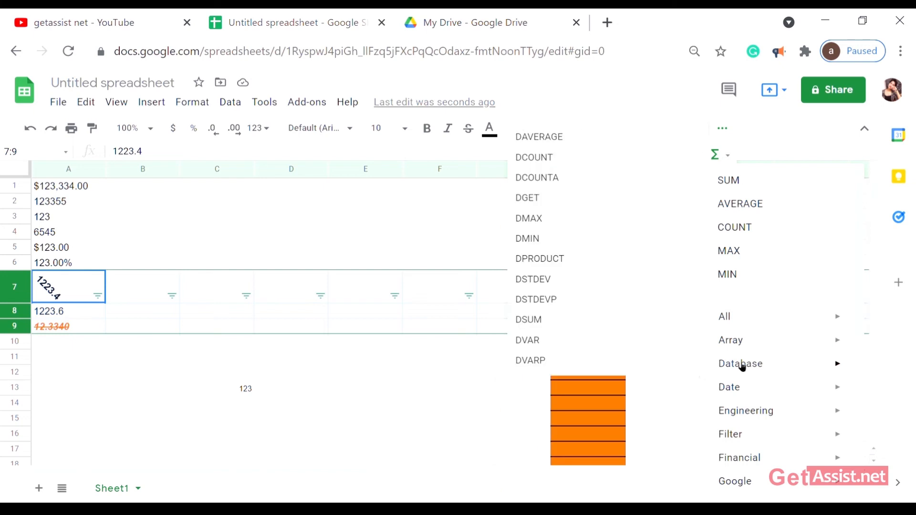
mouse_move(746, 320)
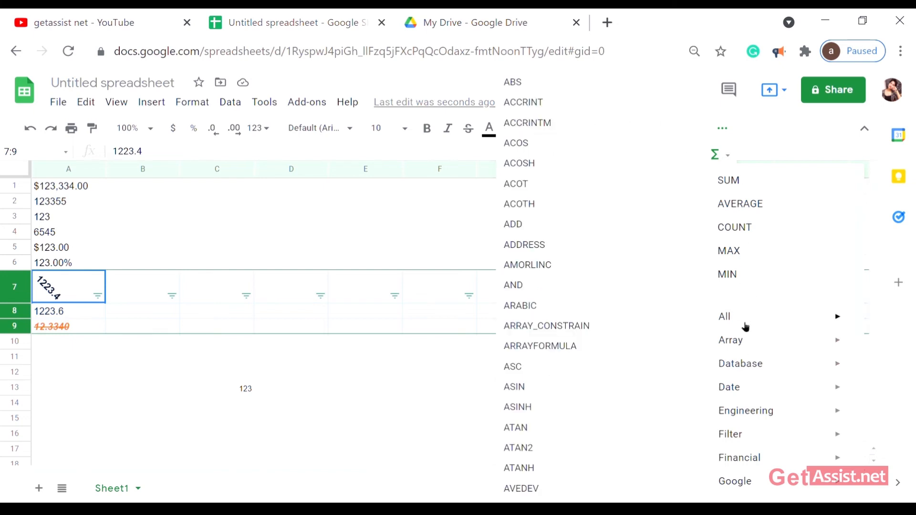
mouse_move(743, 337)
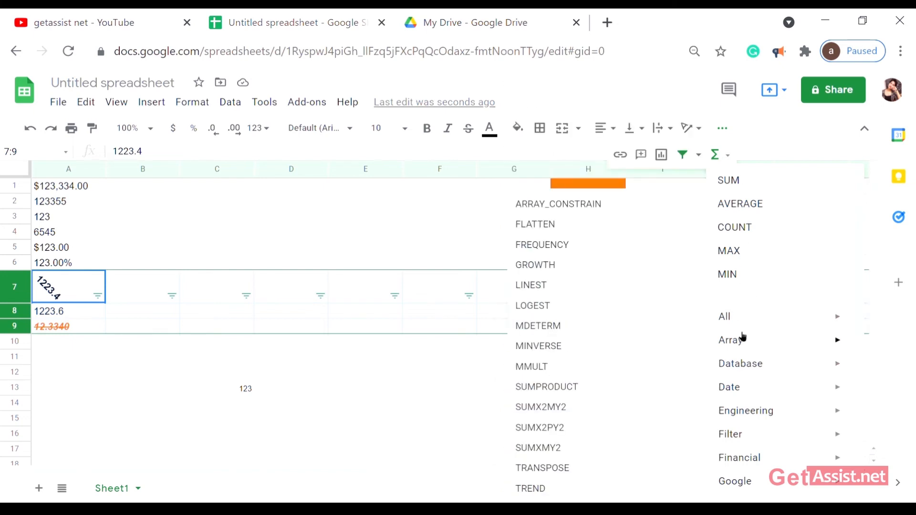
click(375, 379)
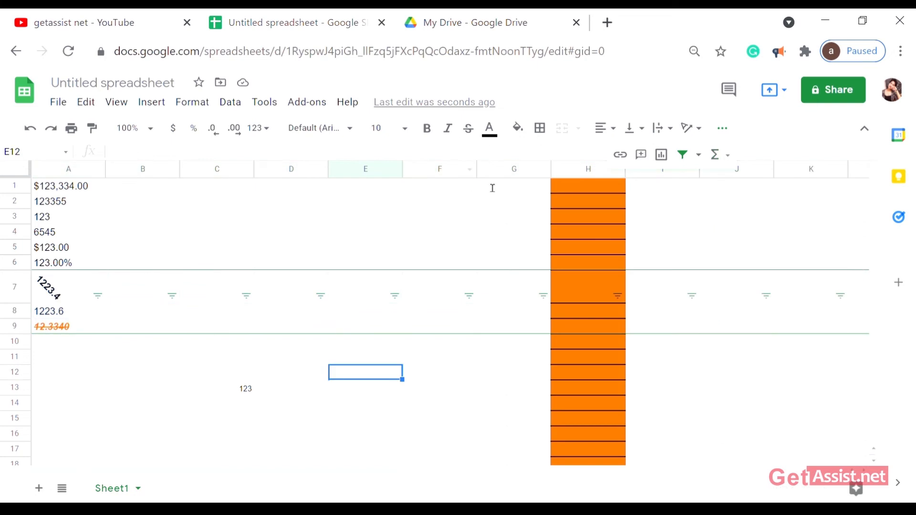
click(445, 246)
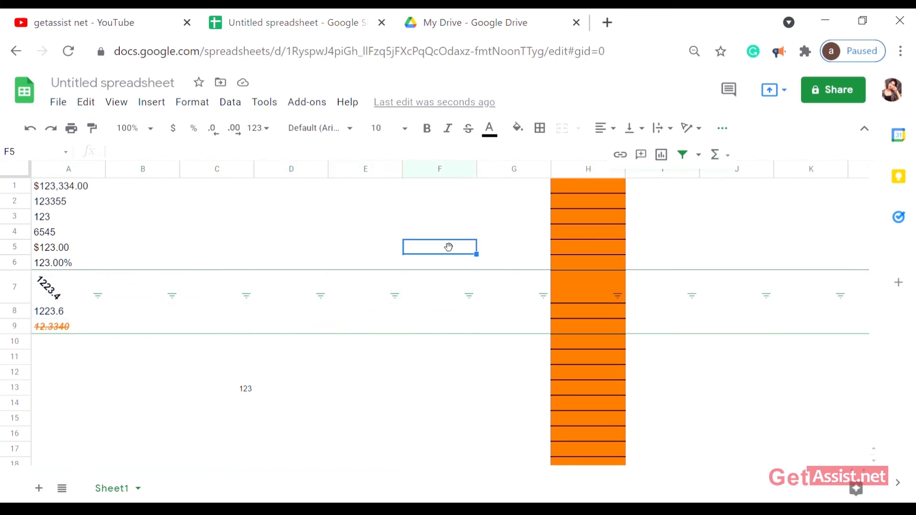
Examine the editing, view, insert and format commands available for the sheet.
click(90, 104)
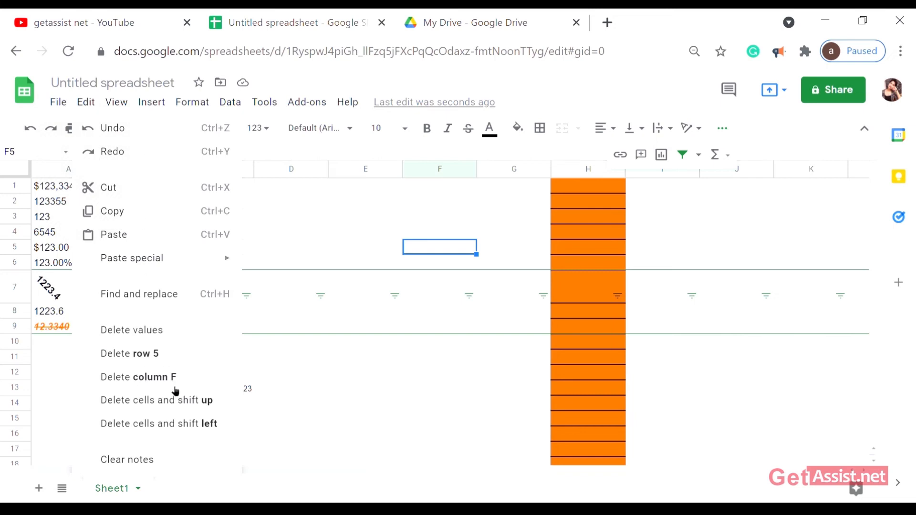
click(116, 104)
click(116, 104)
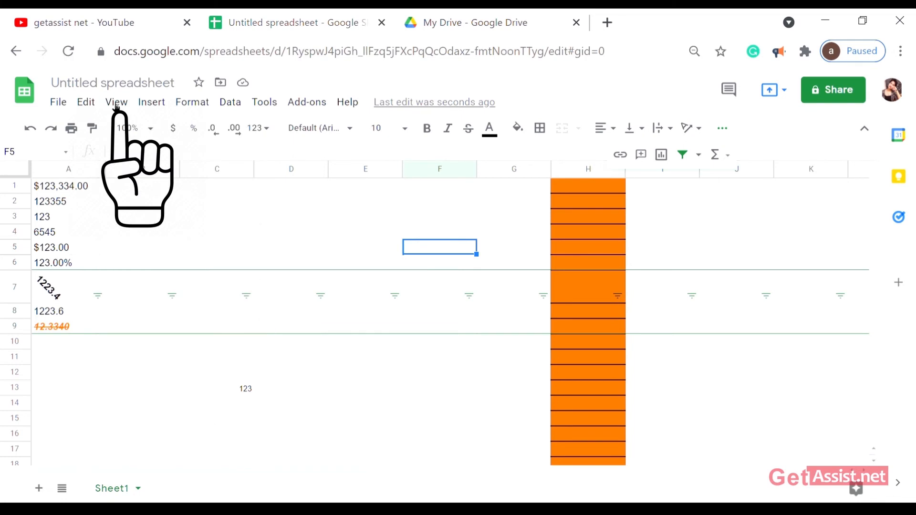
click(150, 102)
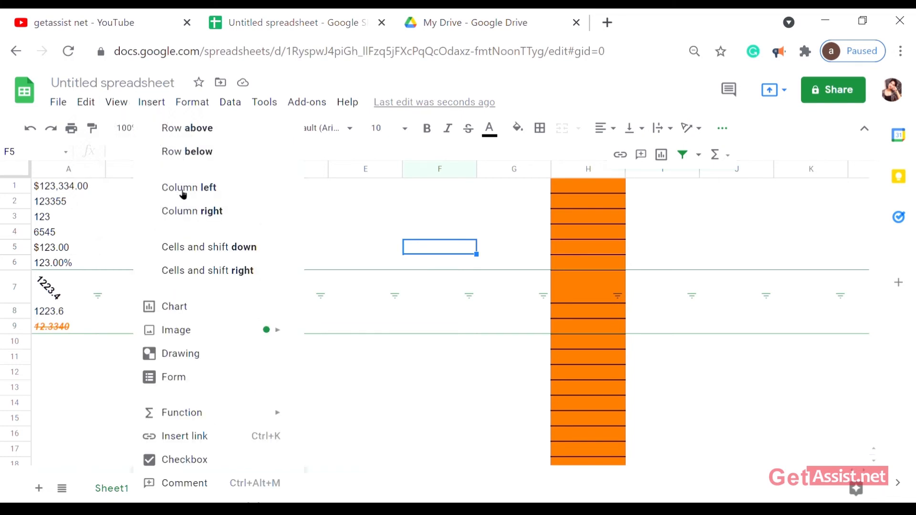
mouse_move(180, 328)
click(198, 100)
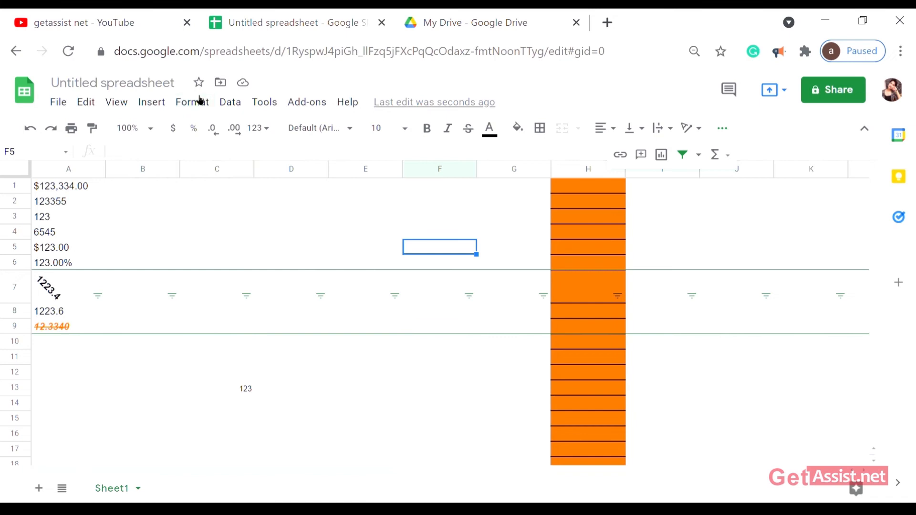
Examine the data commands and the tools, including the AppSheet, Macros and Spelling options.
click(228, 105)
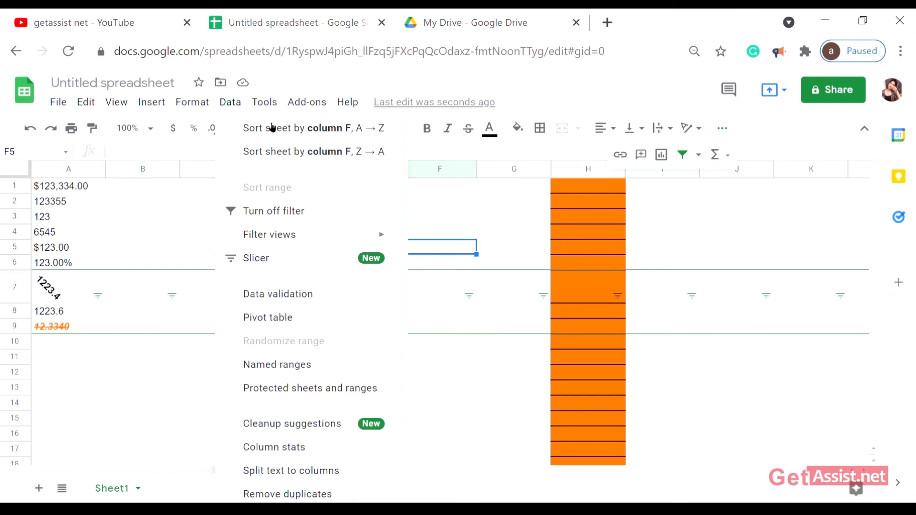
click(269, 106)
click(269, 105)
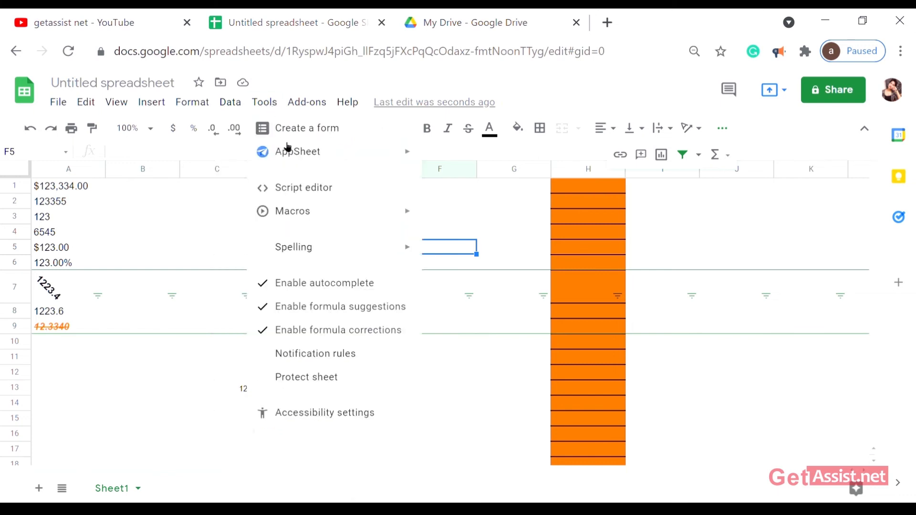
mouse_move(289, 158)
mouse_move(299, 216)
mouse_move(318, 259)
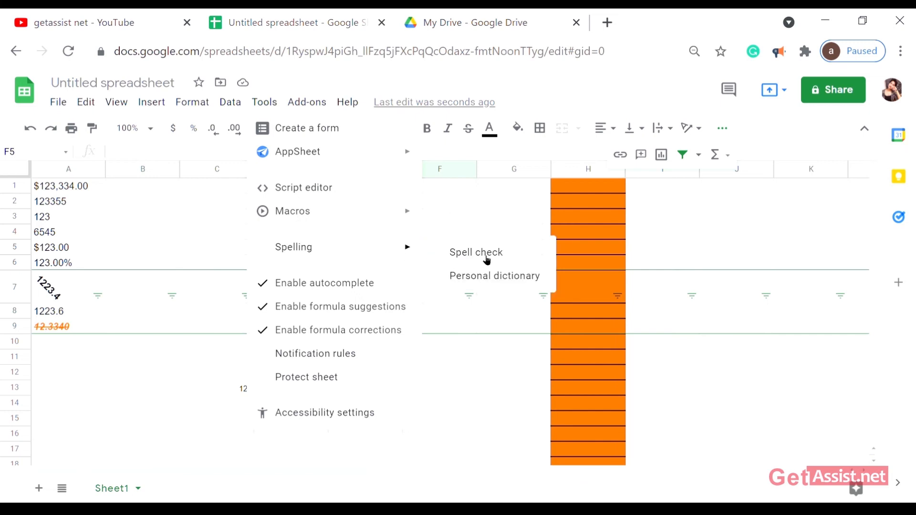
click(169, 424)
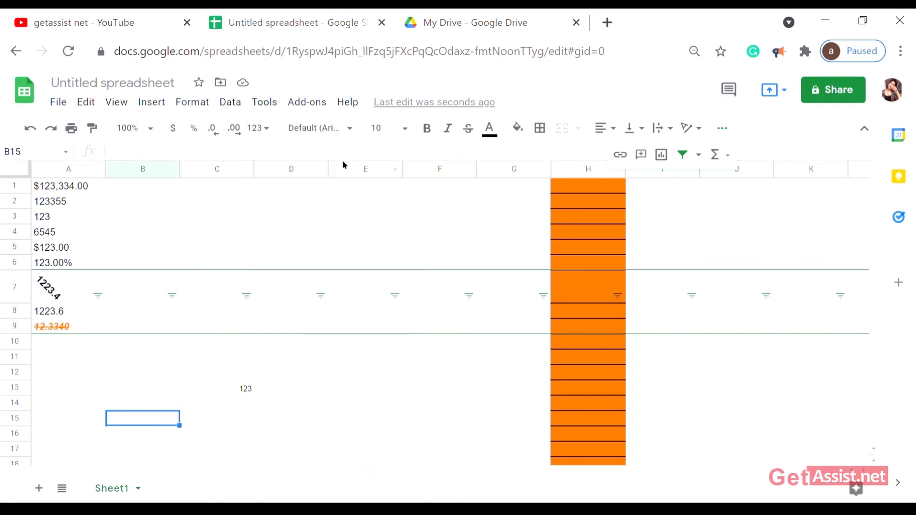
Check the options for add-ons and for presenting the spreadsheet to a meeting.
click(310, 103)
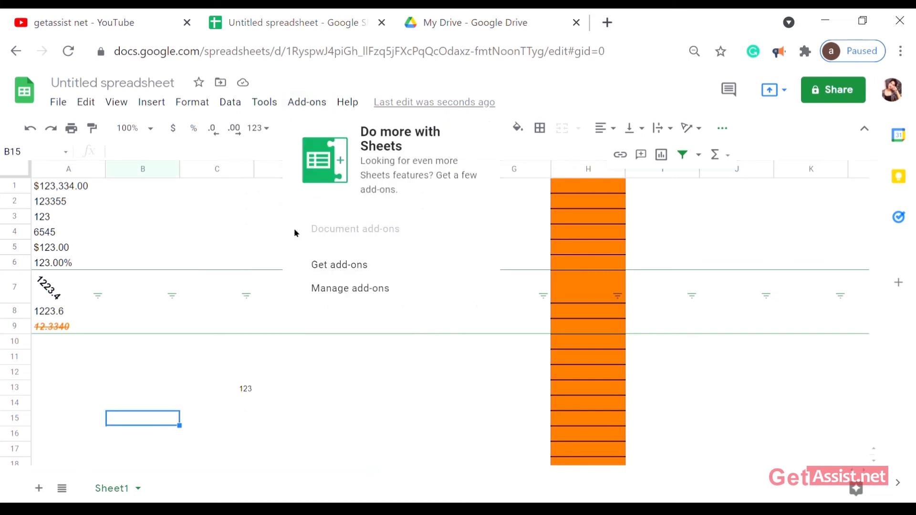
click(297, 403)
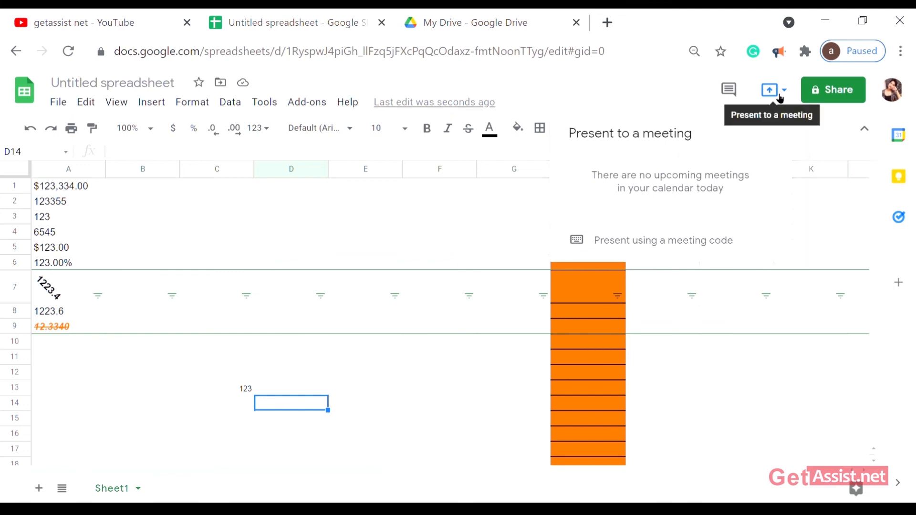
click(769, 333)
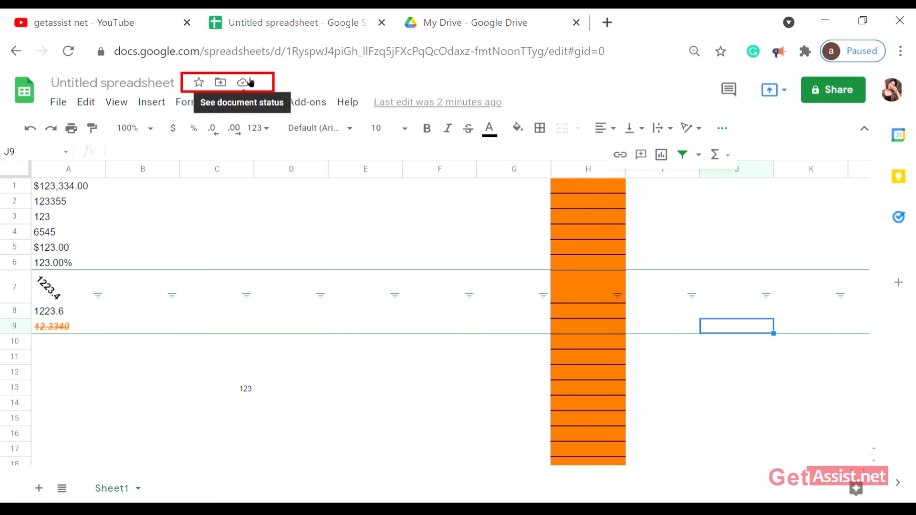
Name the spreadsheet A123 for sharing and copy its restricted link.
click(835, 99)
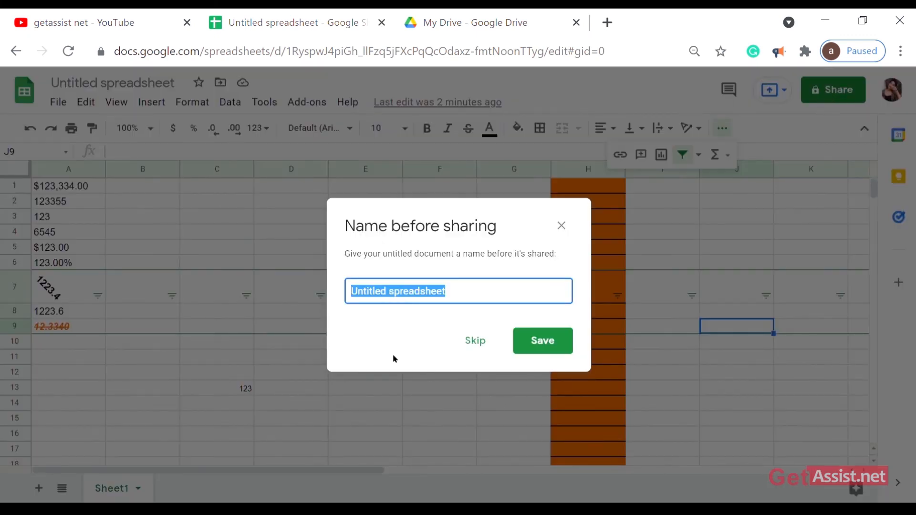
key(BackSpace)
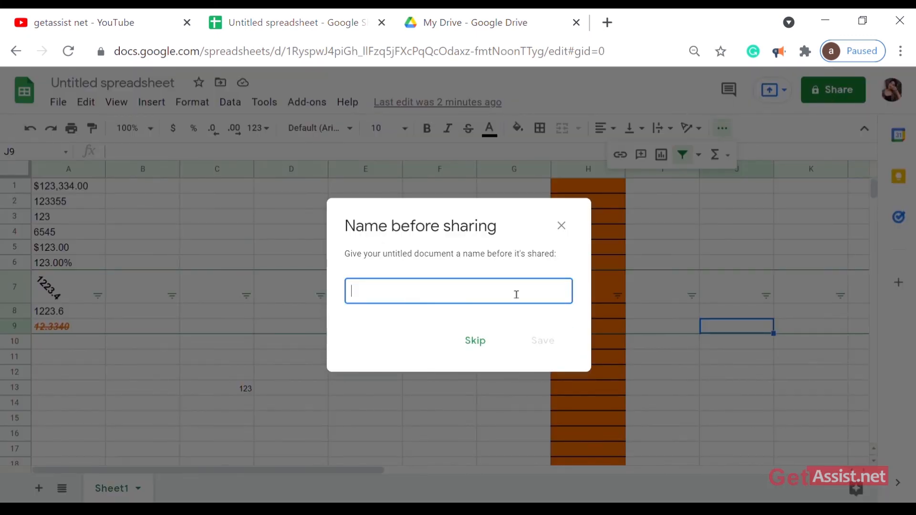
text(A123)
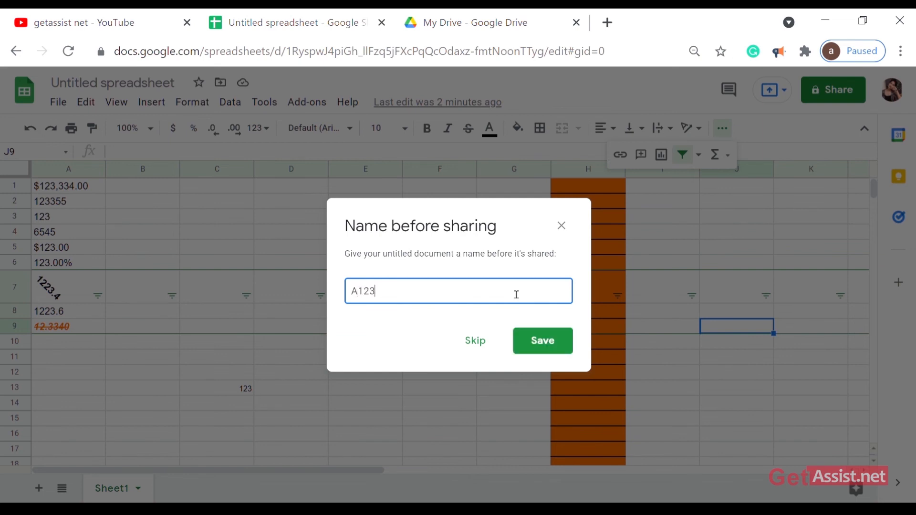
click(536, 342)
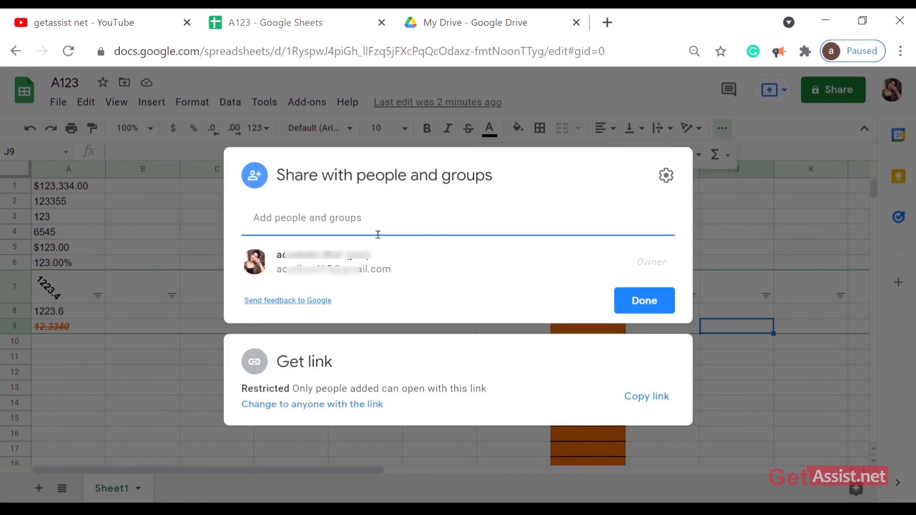
click(631, 396)
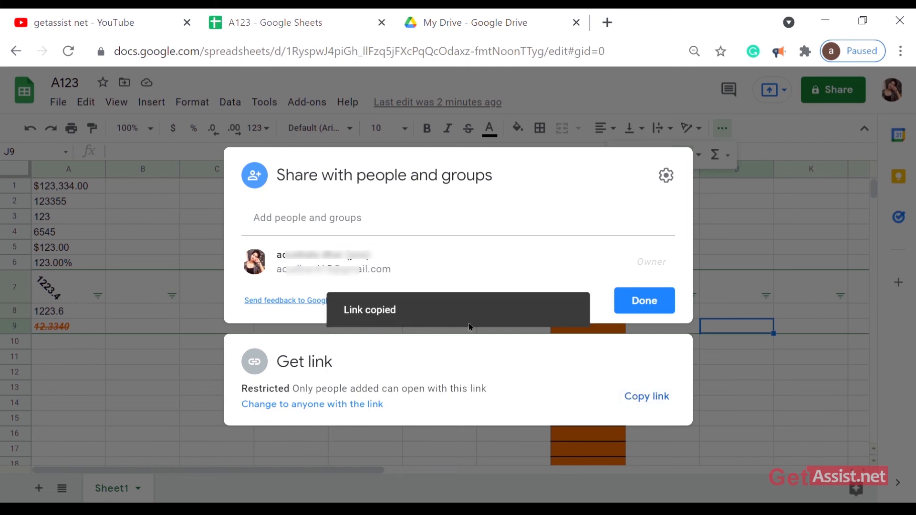
Try adding a suggested contact as an editor, cancel the invitation and close the sharing settings.
click(371, 234)
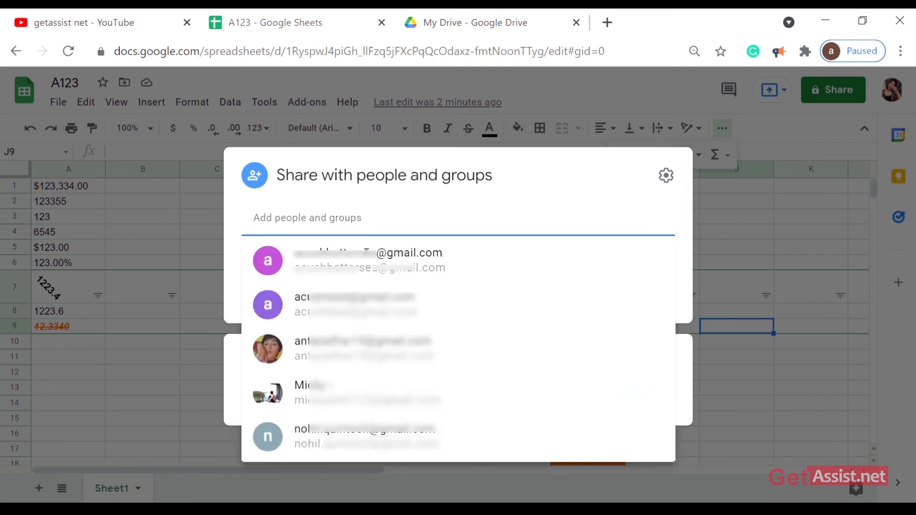
click(356, 265)
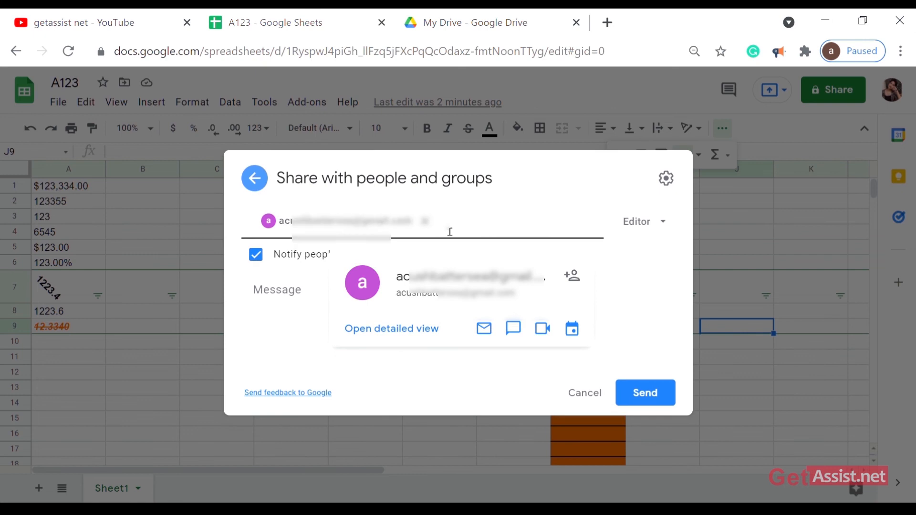
click(507, 361)
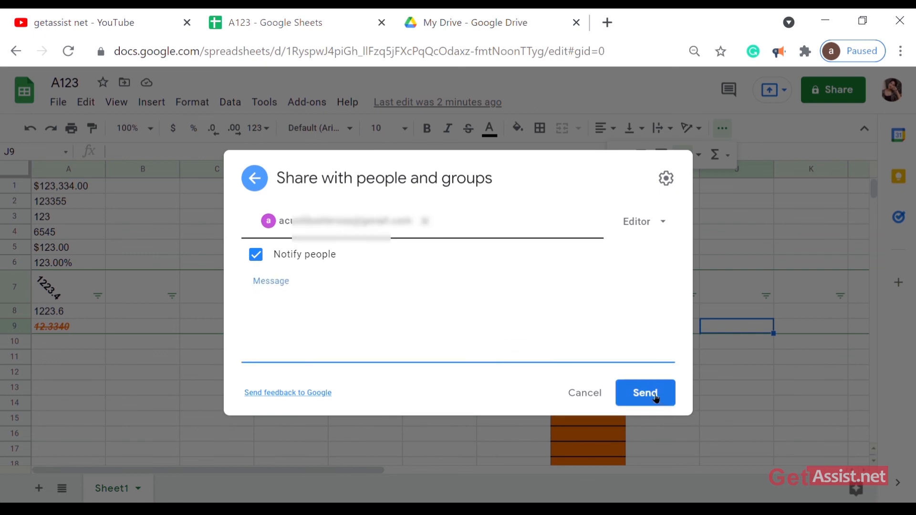
click(584, 397)
click(585, 396)
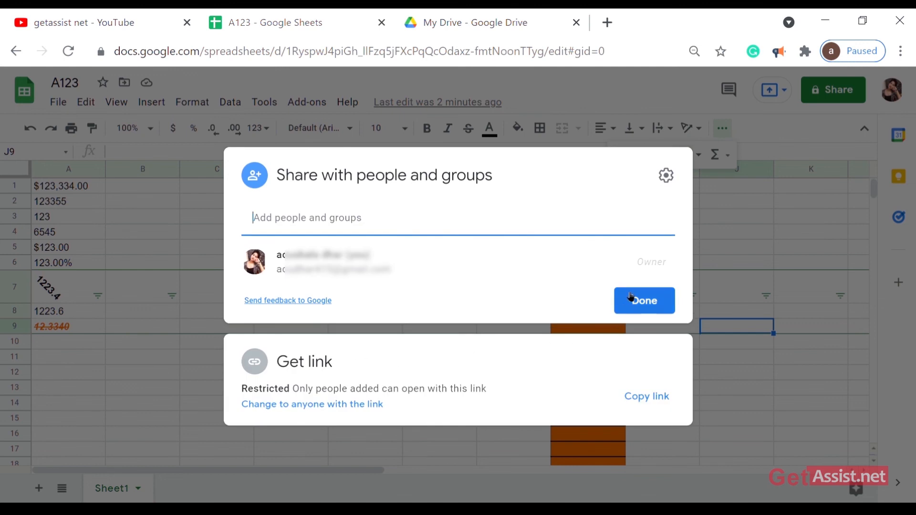
click(650, 300)
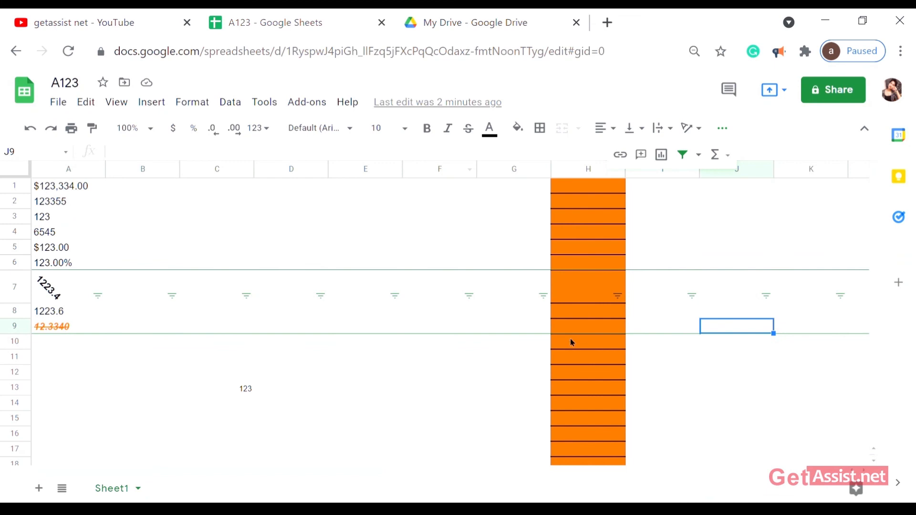
Enter "Thank you for watching !" in cell B12.
click(143, 380)
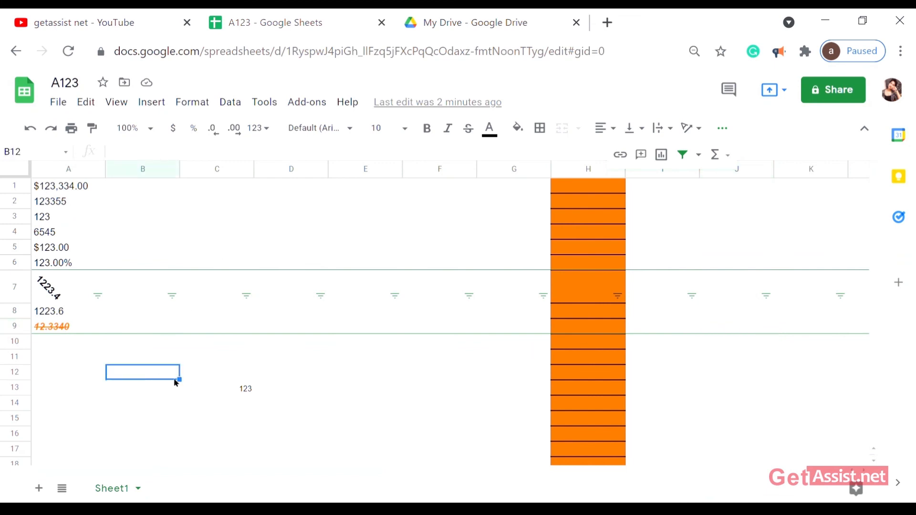
drag(186, 384, 282, 390)
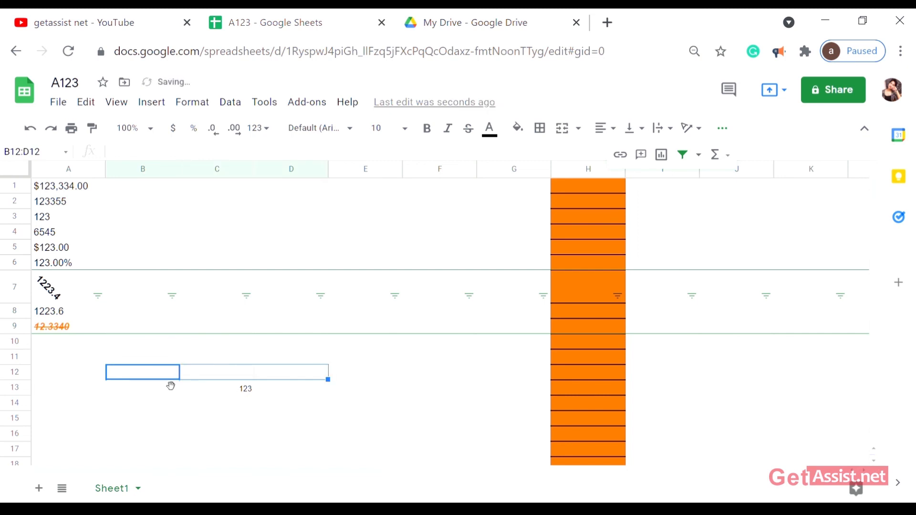
click(144, 380)
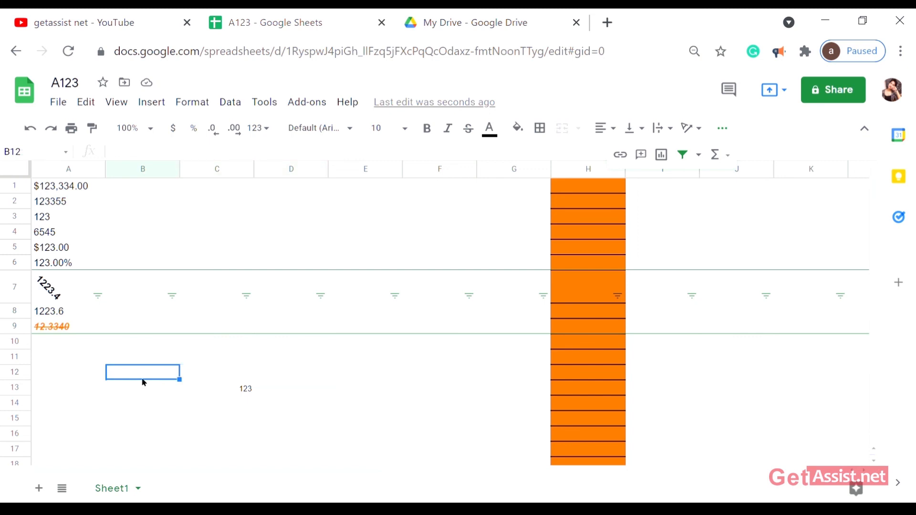
text(Thank you for watching !)
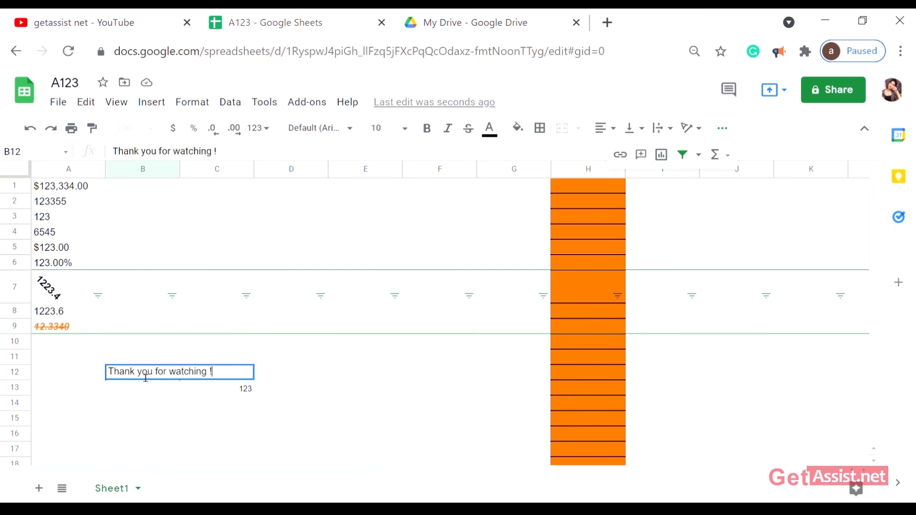
Add a line break after the text in cell B12 and set the text's font size to 18.
drag(110, 372, 203, 371)
click(243, 378)
triple_click(223, 380)
click(223, 382)
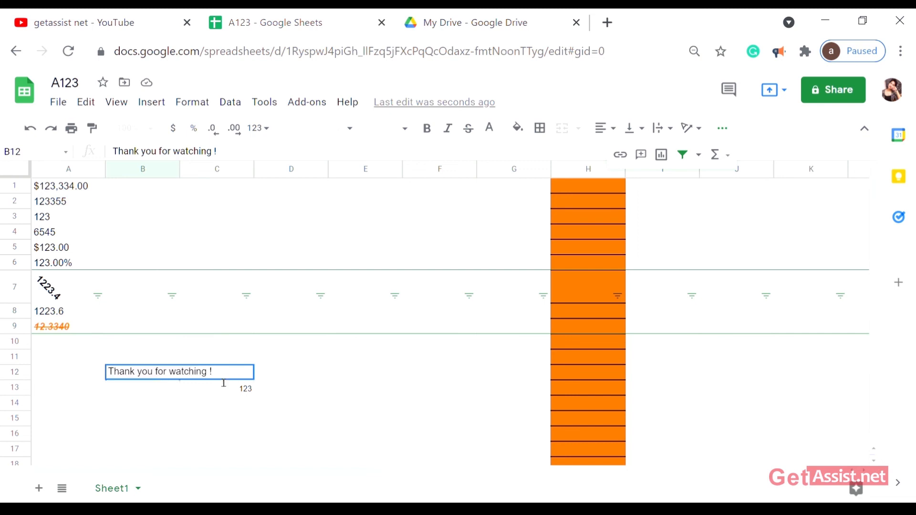
key(alt+Return)
drag(109, 374, 227, 383)
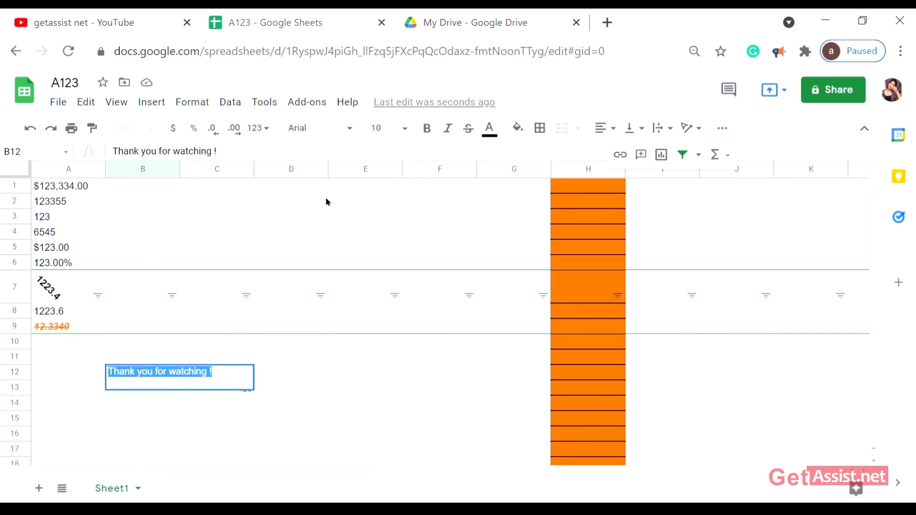
click(405, 129)
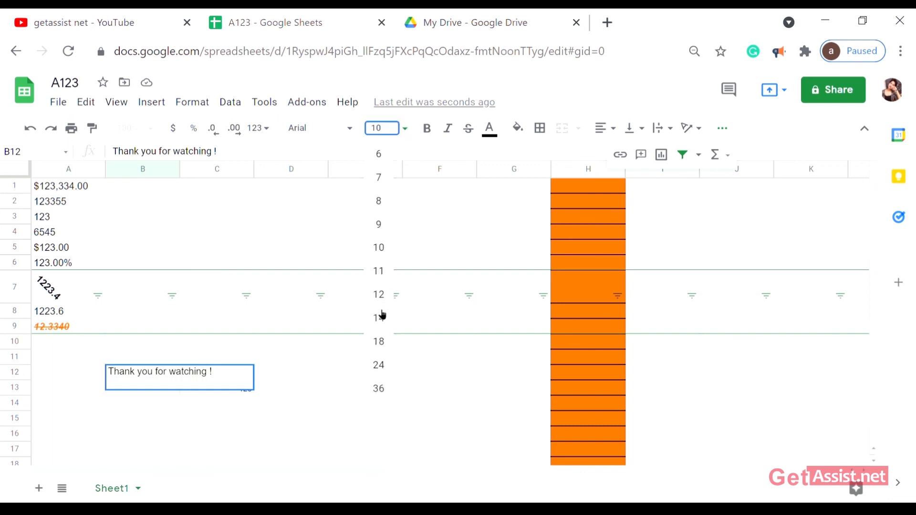
click(382, 352)
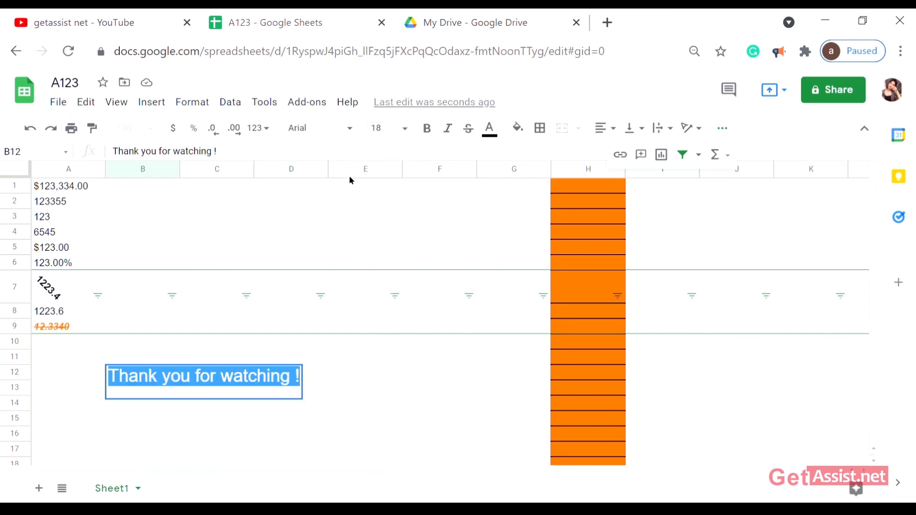
Open the text colour choices for the selected text in cell B12.
click(495, 134)
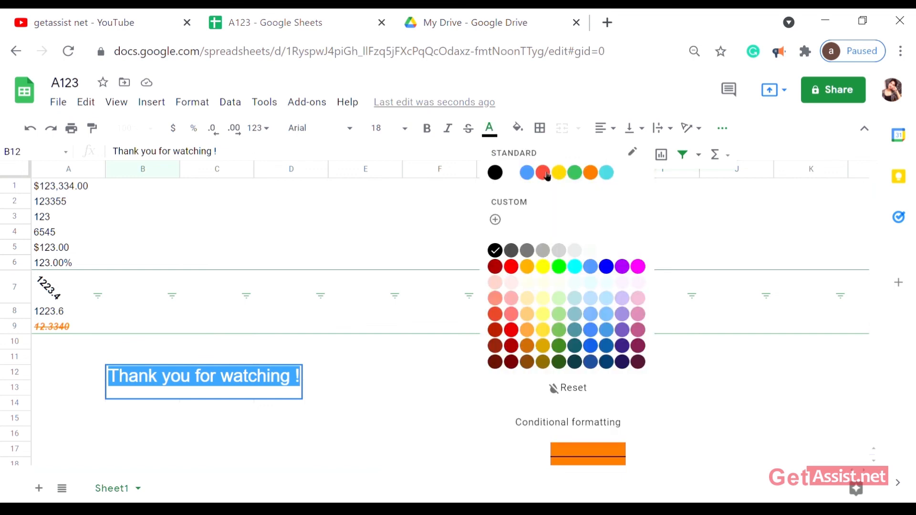